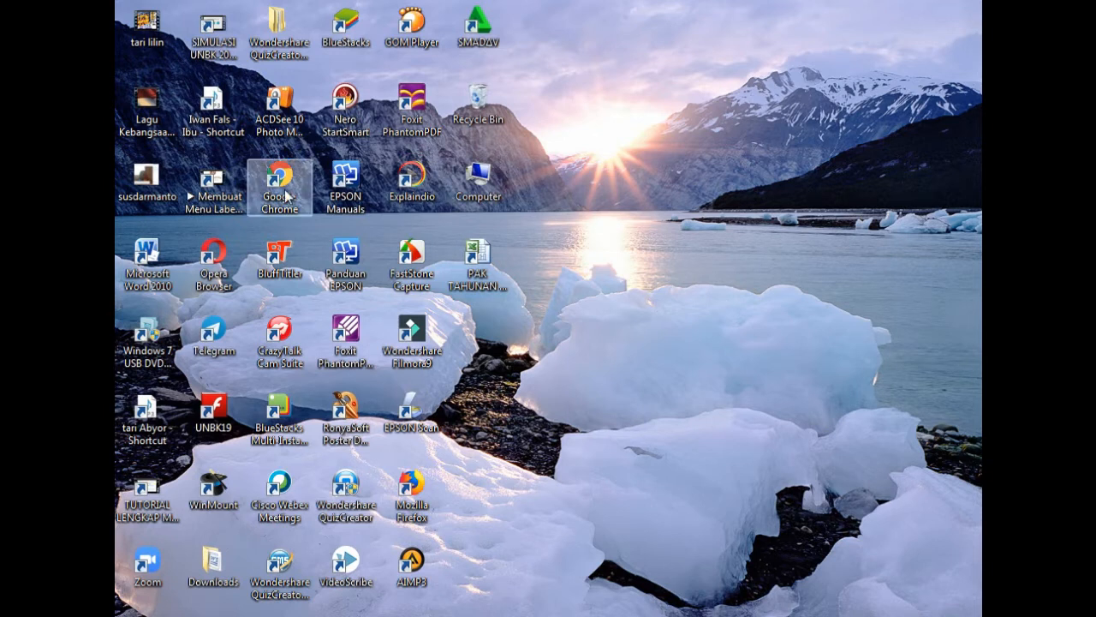
Step: Start Microsoft Word 2010 with a blank document
{"action": "double_click", "coordinate": [153, 258]}
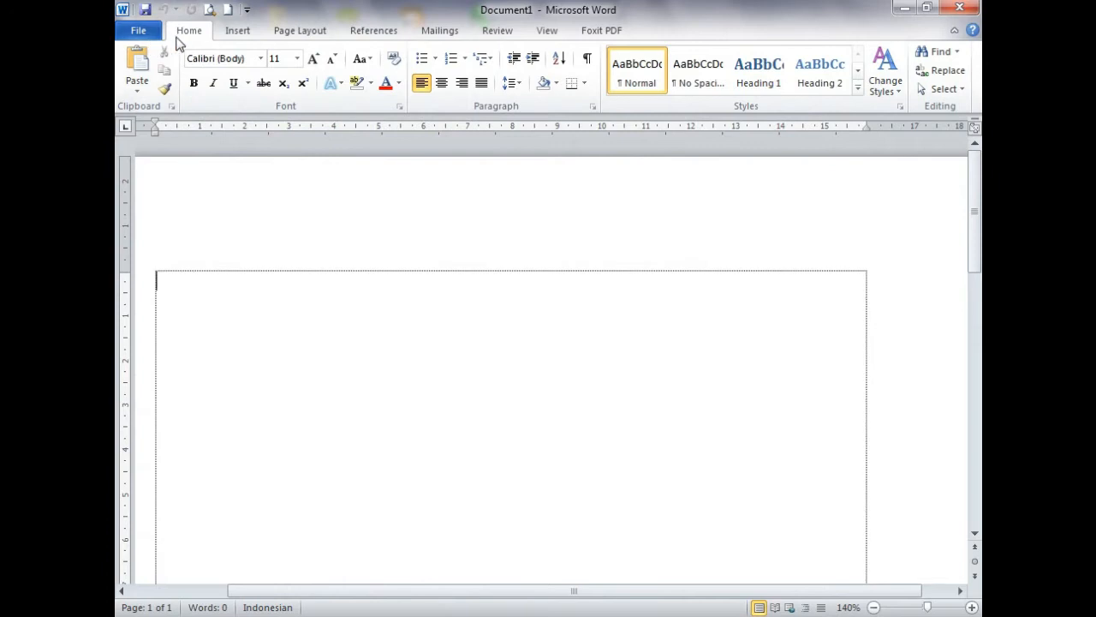
Step: Examine the available file, insertion, page layout, references, mailings, review, view and Foxit PDF commands, ending at the basic text formatting commands
{"action": "left_click", "coordinate": [147, 32]}
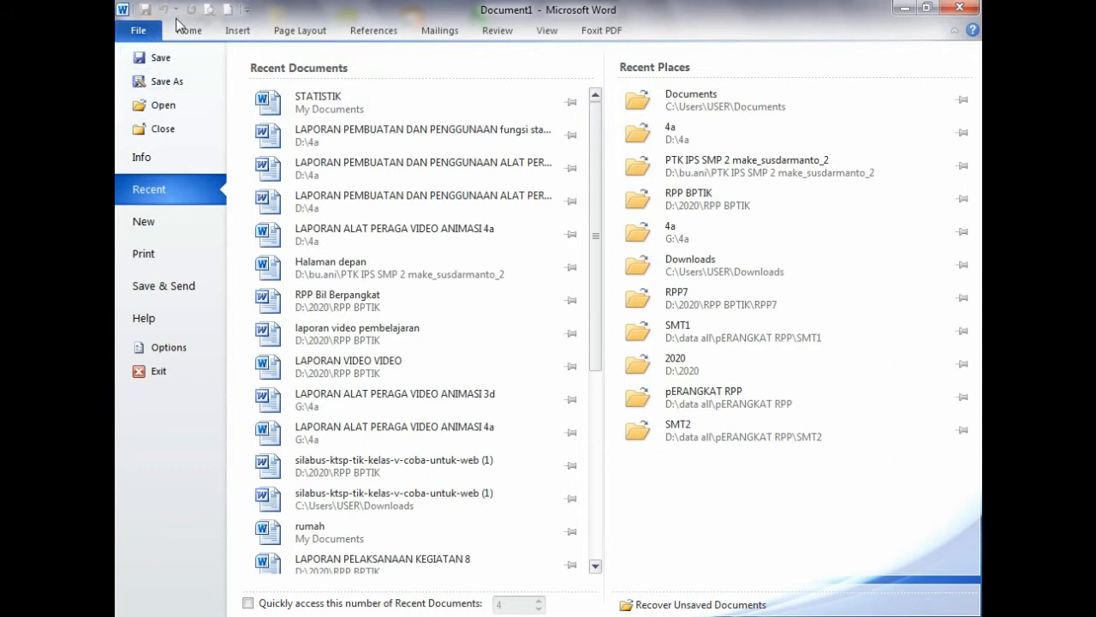
{"action": "left_click", "coordinate": [182, 31]}
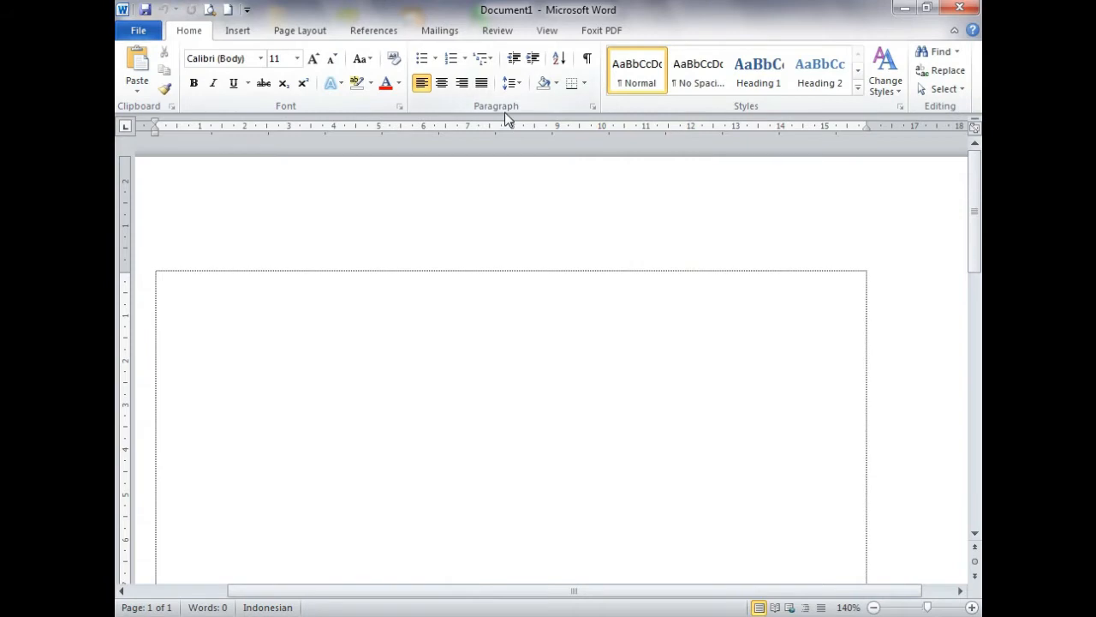
{"action": "left_click", "coordinate": [240, 31]}
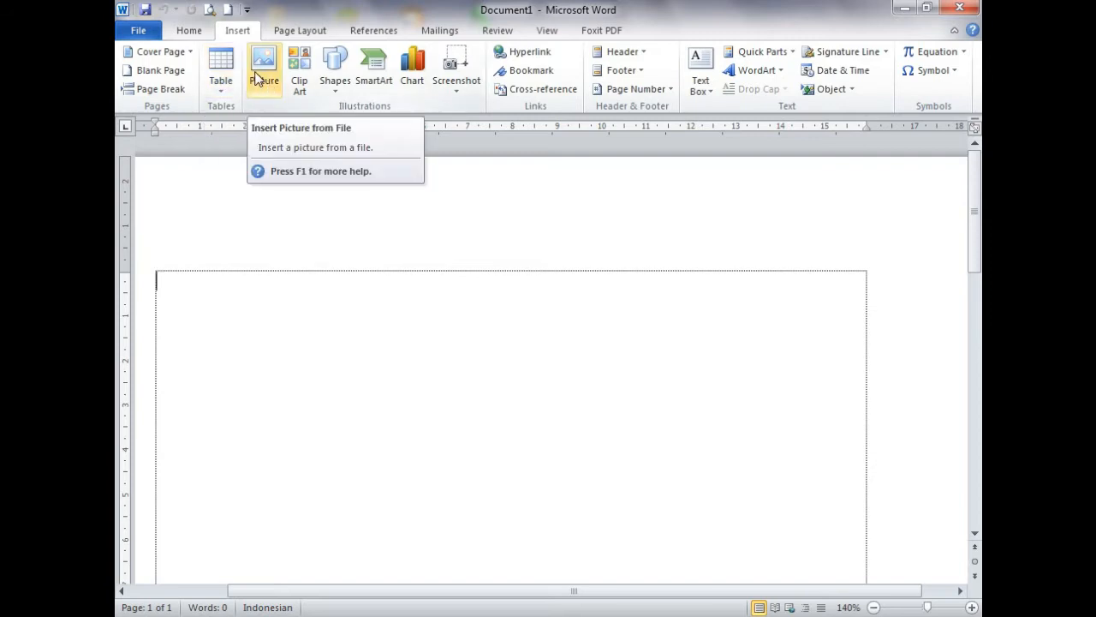
{"action": "left_click", "coordinate": [301, 31]}
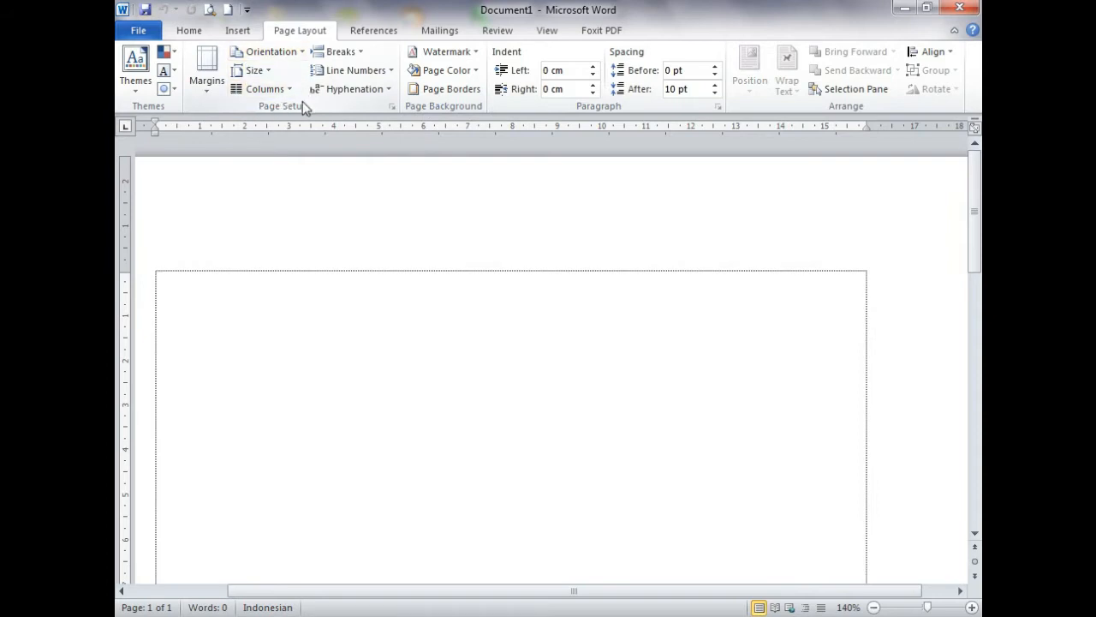
{"action": "left_click", "coordinate": [368, 33]}
{"action": "left_click", "coordinate": [443, 39]}
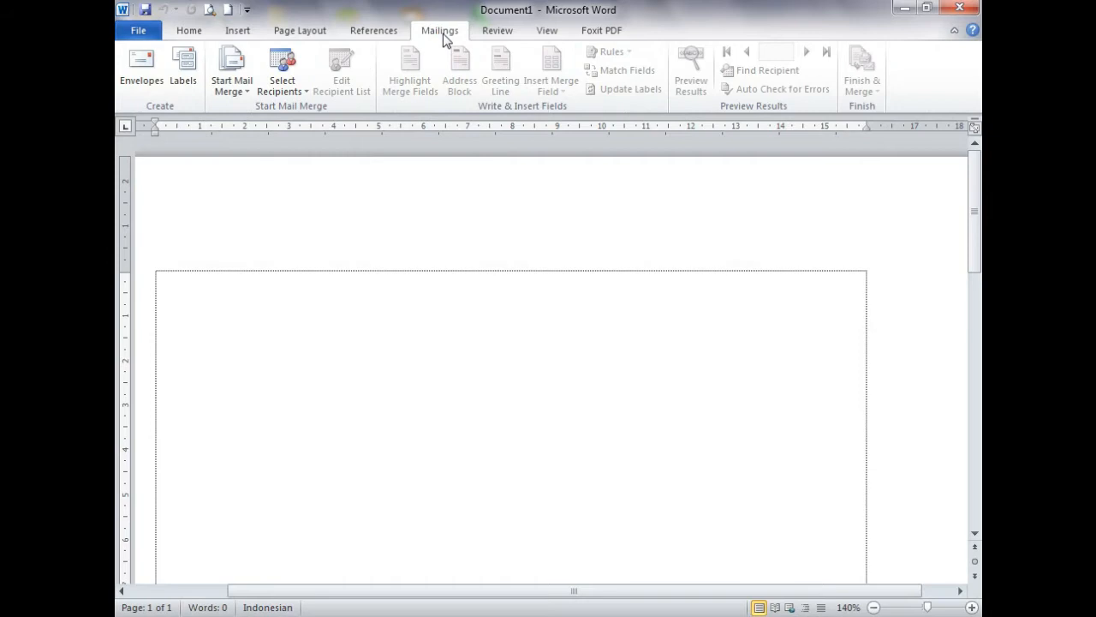
{"action": "left_click", "coordinate": [495, 32]}
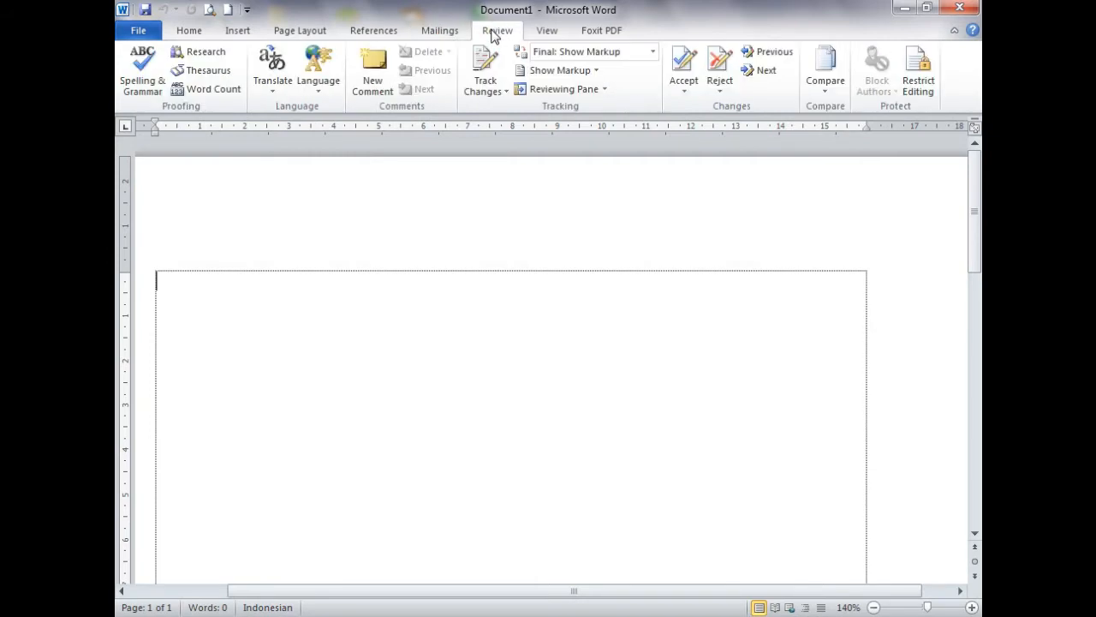
{"action": "left_click", "coordinate": [553, 32]}
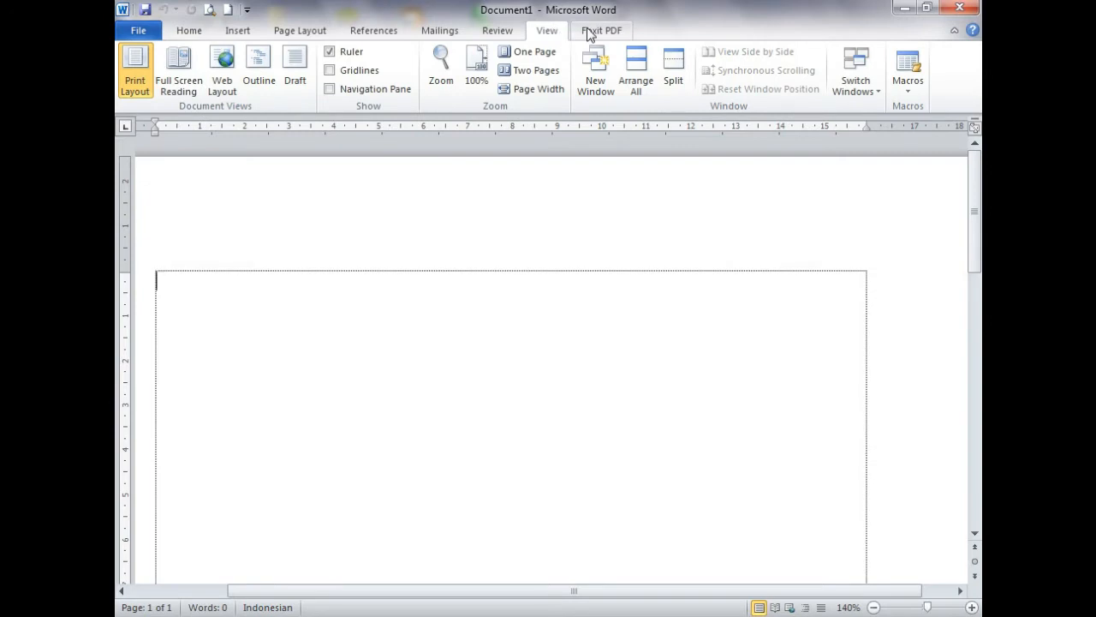
{"action": "left_click", "coordinate": [588, 32]}
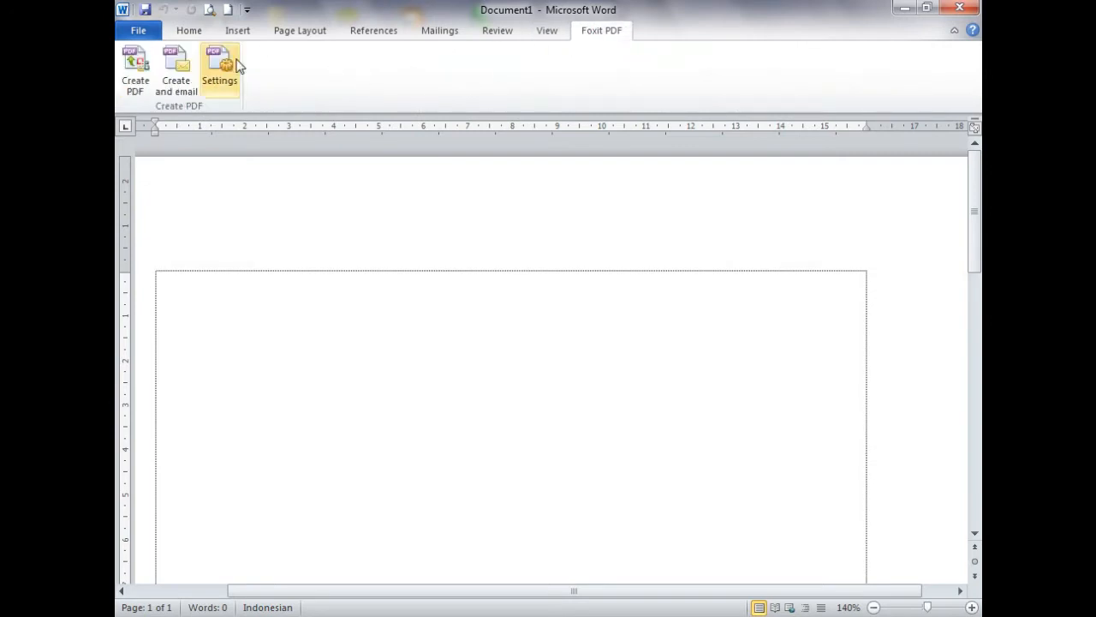
{"action": "left_click", "coordinate": [186, 33]}
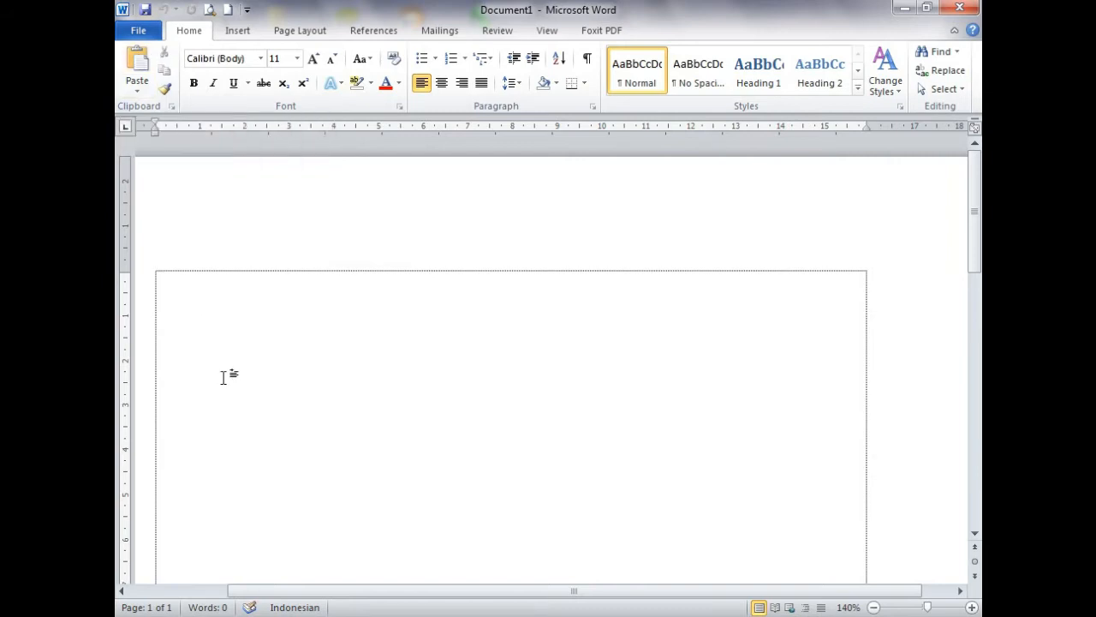
Step: Write "SMP NEGERI 2 SAMPANG" on the first line of the document and start a new line
{"action": "type", "text": "SMP NEGER"}
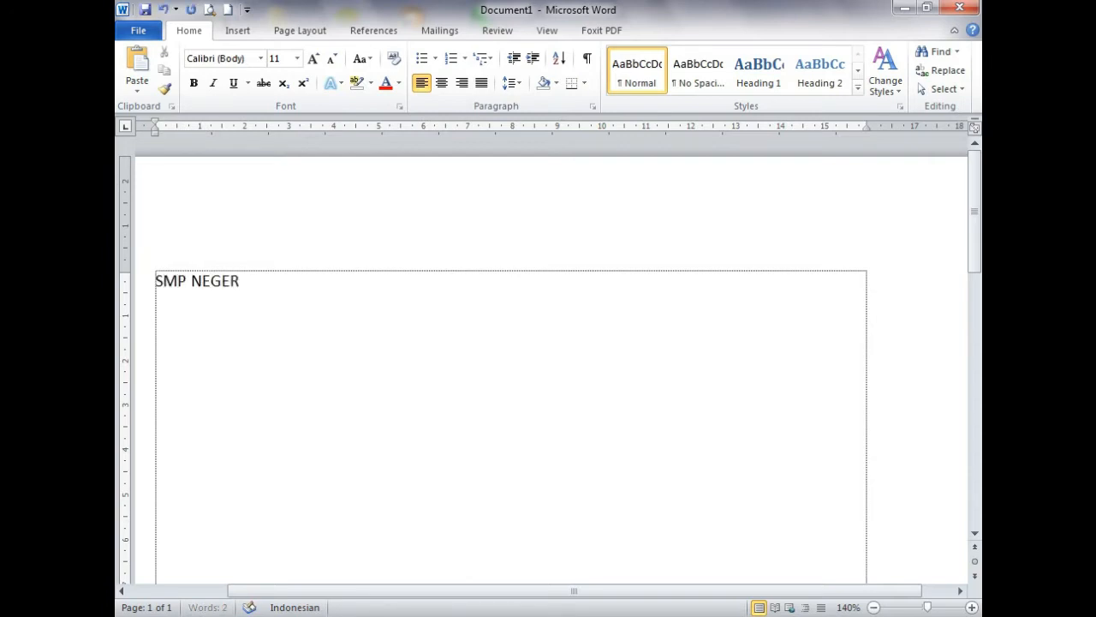
{"action": "type", "text": "I 2 SAMPANG"}
{"action": "key", "text": "Return"}
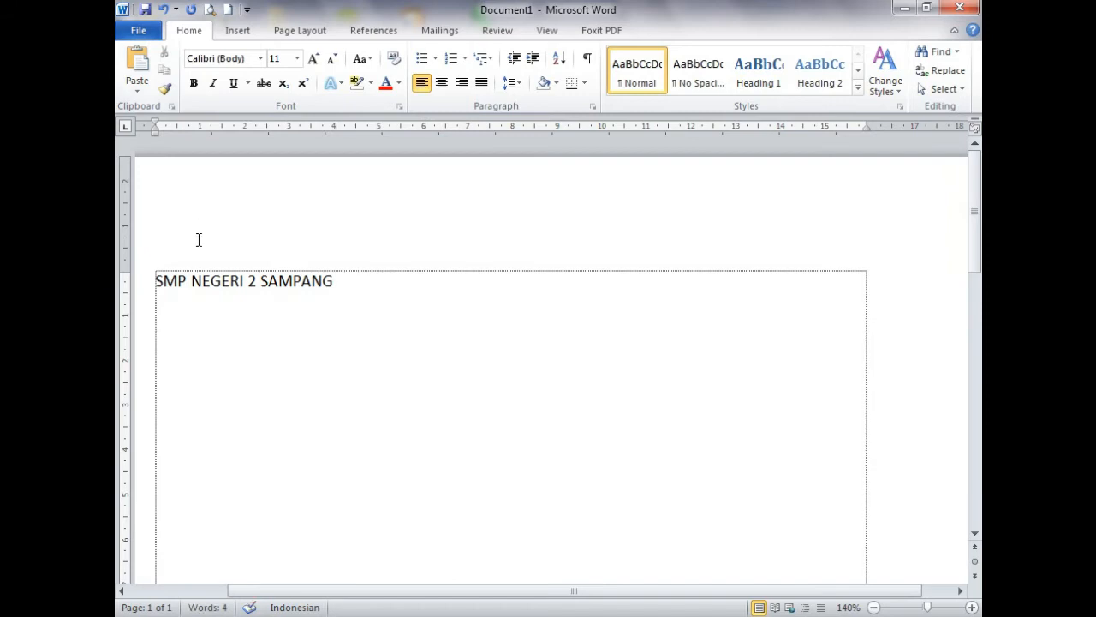
Step: Copy the line "SMP NEGERI 2 SAMPANG" and paste it three times, once at the end of the first line and twice below it
{"action": "left_click", "coordinate": [142, 285]}
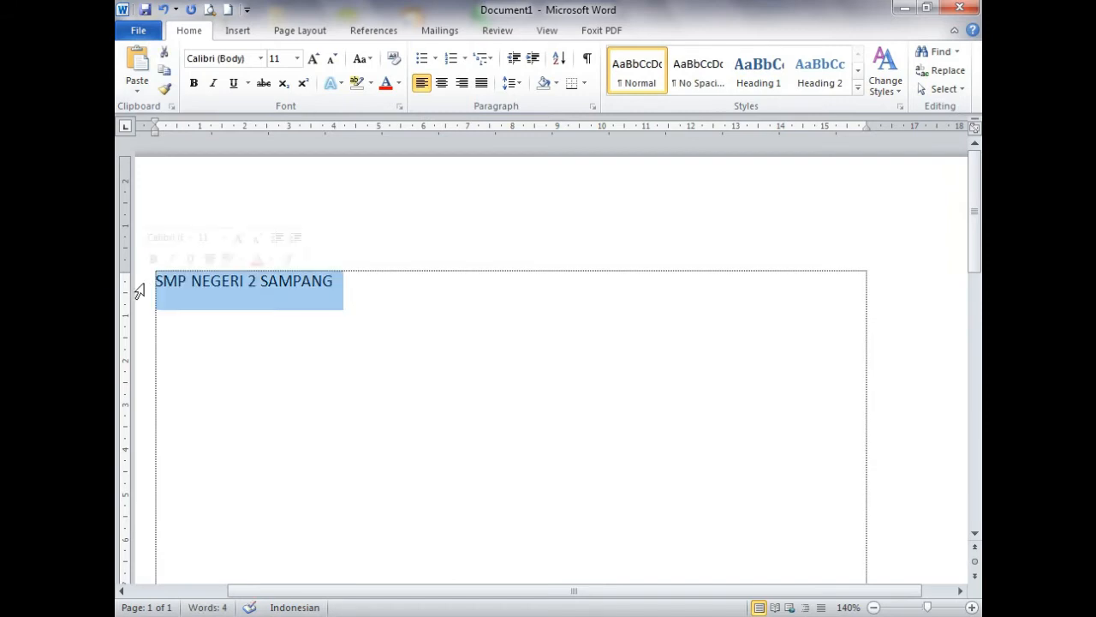
{"action": "left_click", "coordinate": [167, 76]}
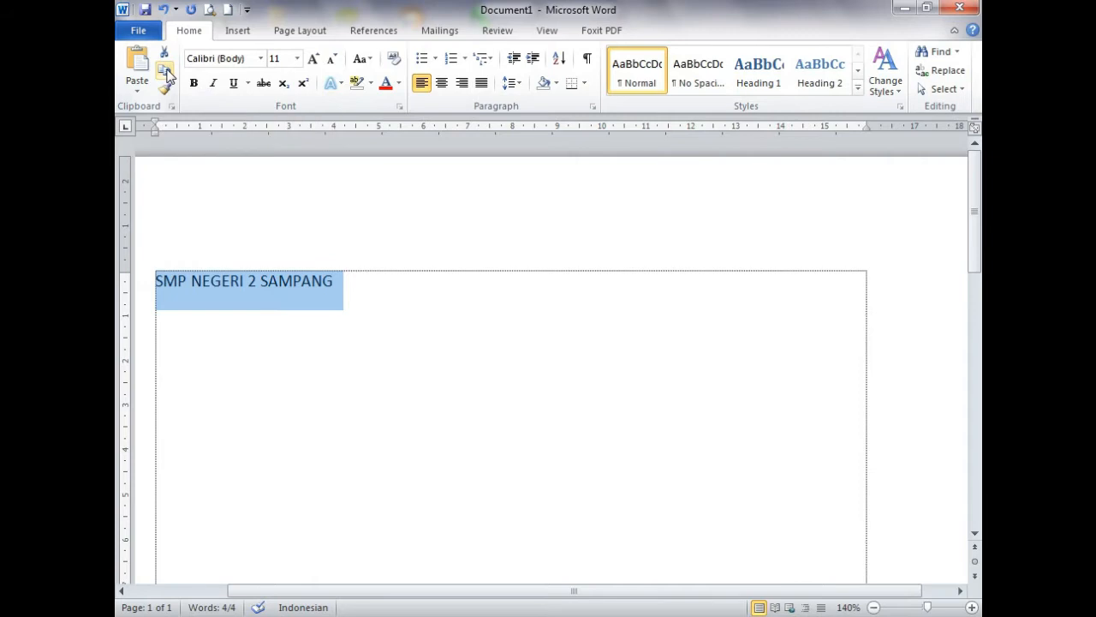
{"action": "left_click", "coordinate": [359, 286]}
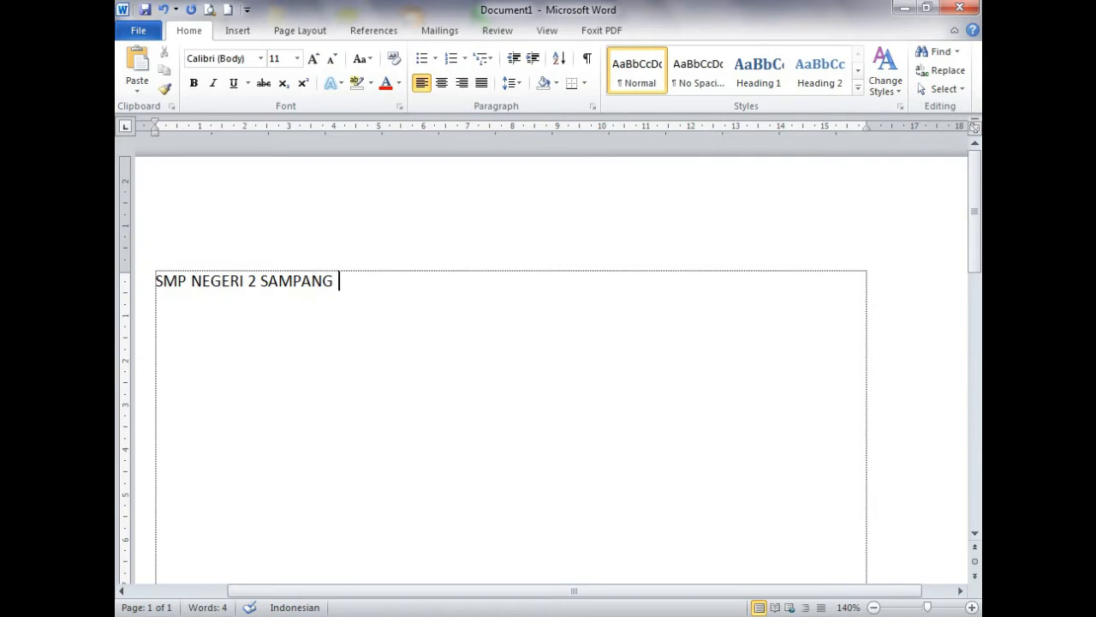
{"action": "left_click", "coordinate": [138, 65]}
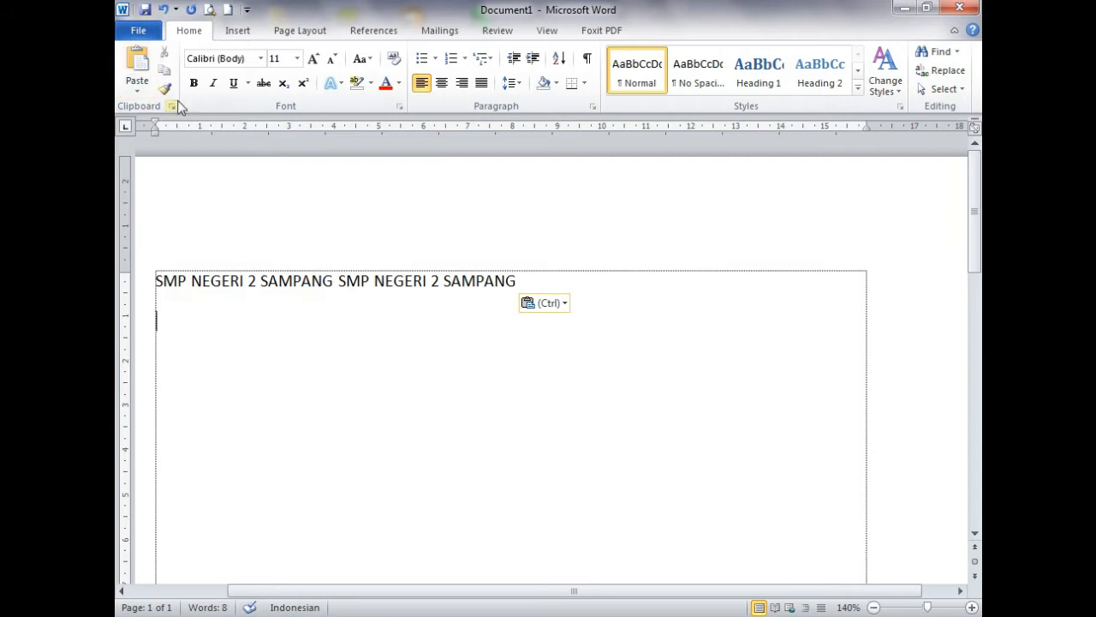
{"action": "left_click", "coordinate": [138, 66]}
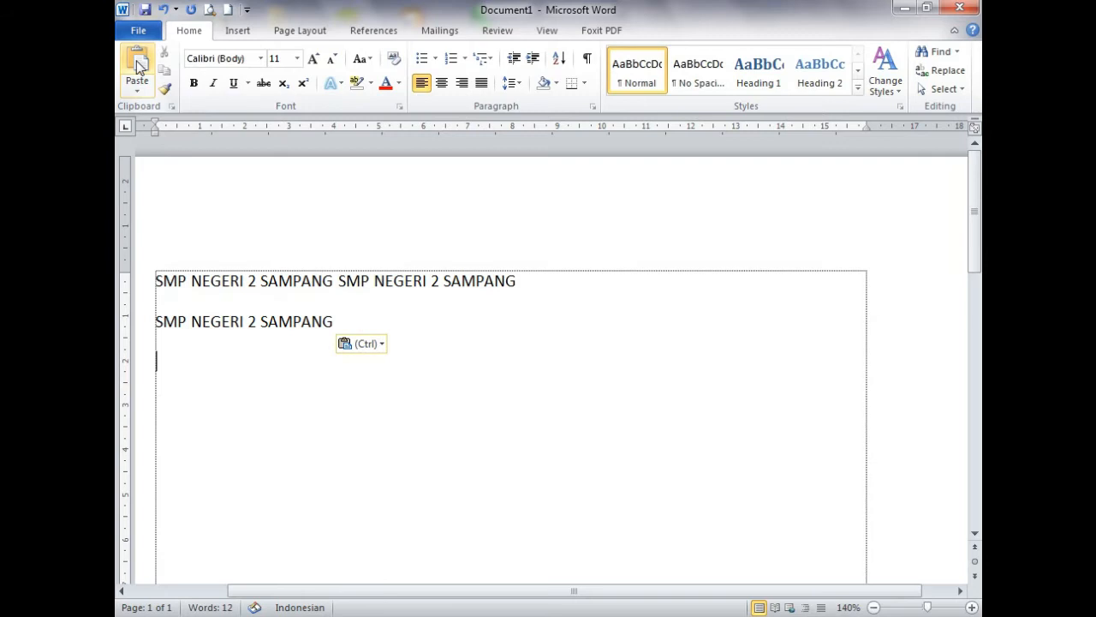
{"action": "left_click", "coordinate": [138, 66]}
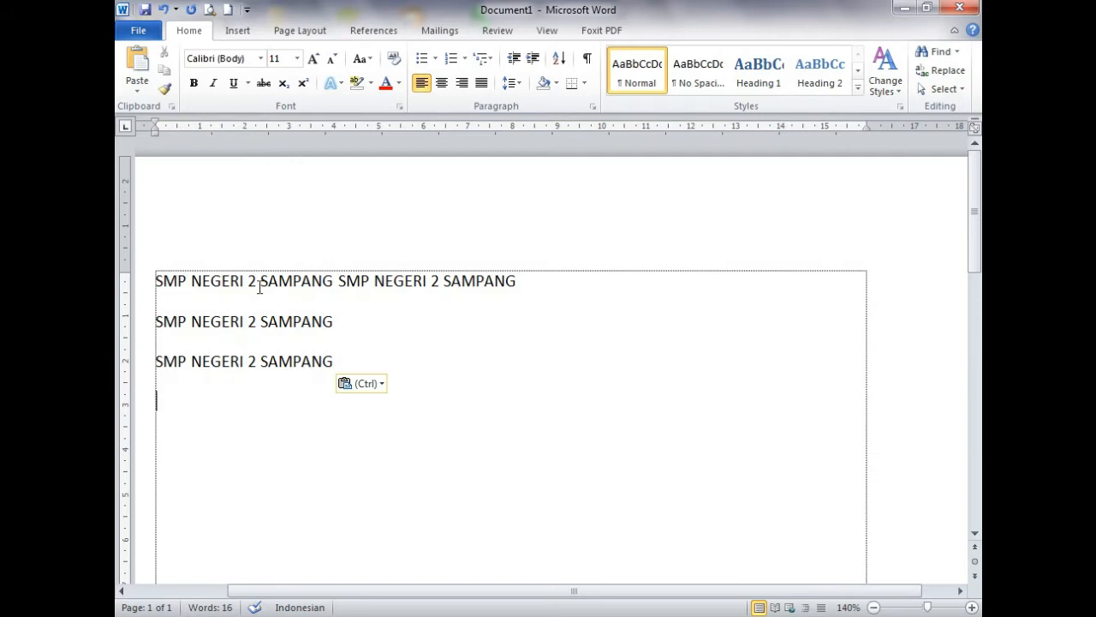
Step: Cut the first "SAMPANG" from the first line and paste it on the empty line below the last text line
{"action": "left_click_drag", "start_coordinate": [261, 281], "coordinate": [336, 287]}
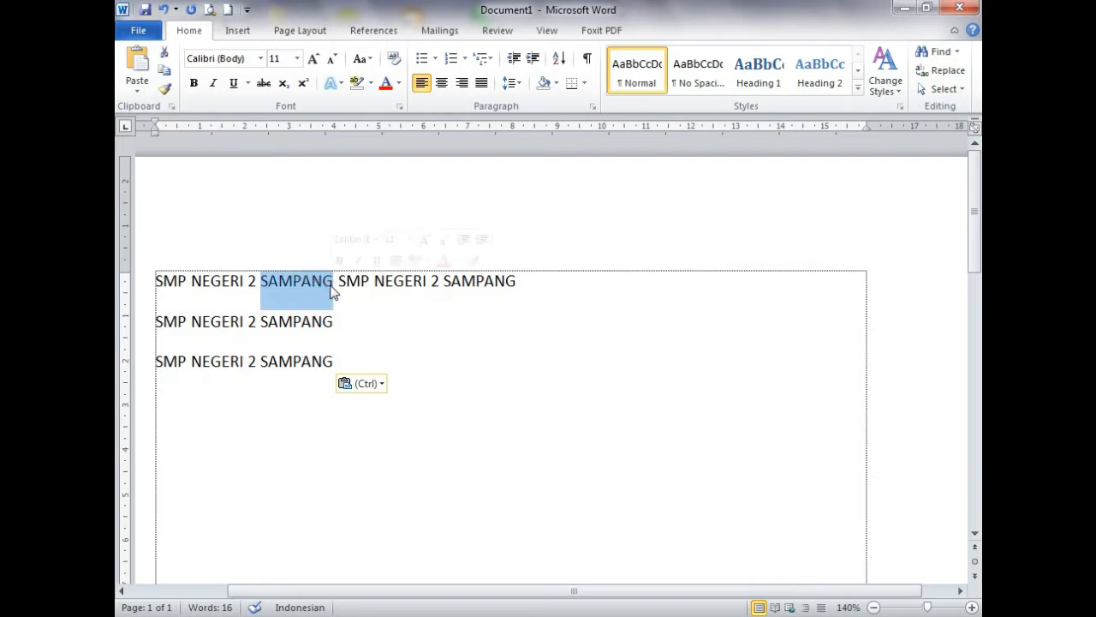
{"action": "left_click", "coordinate": [165, 55]}
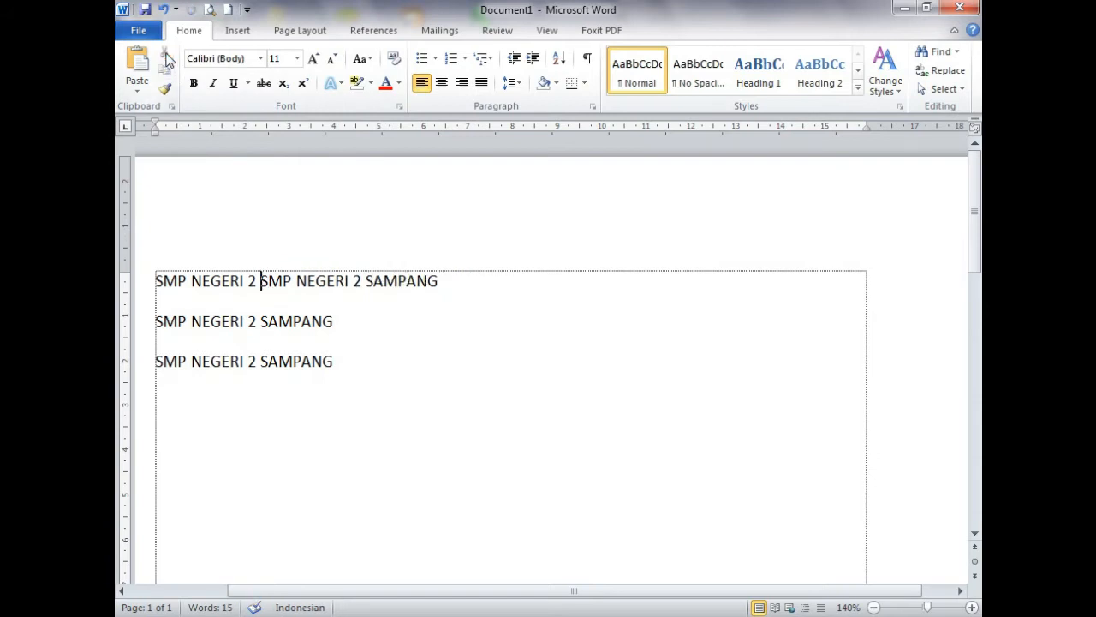
{"action": "left_click", "coordinate": [172, 395]}
{"action": "left_click", "coordinate": [140, 62]}
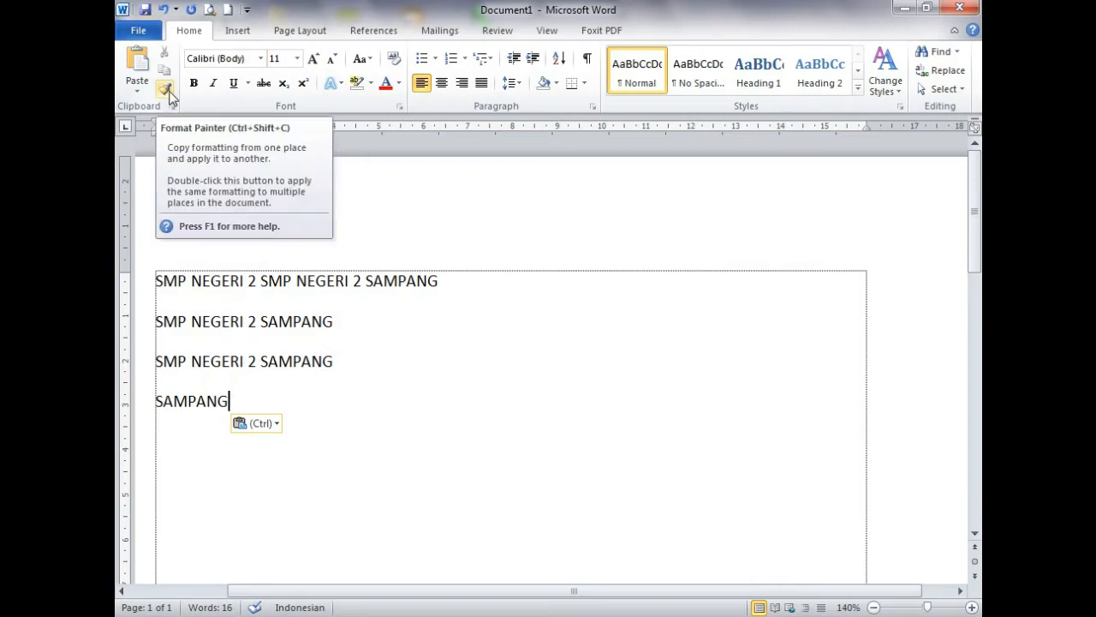
Step: Format the second line, "SMP NEGERI 2 SAMPANG", in red bold text
{"action": "left_click", "coordinate": [140, 323]}
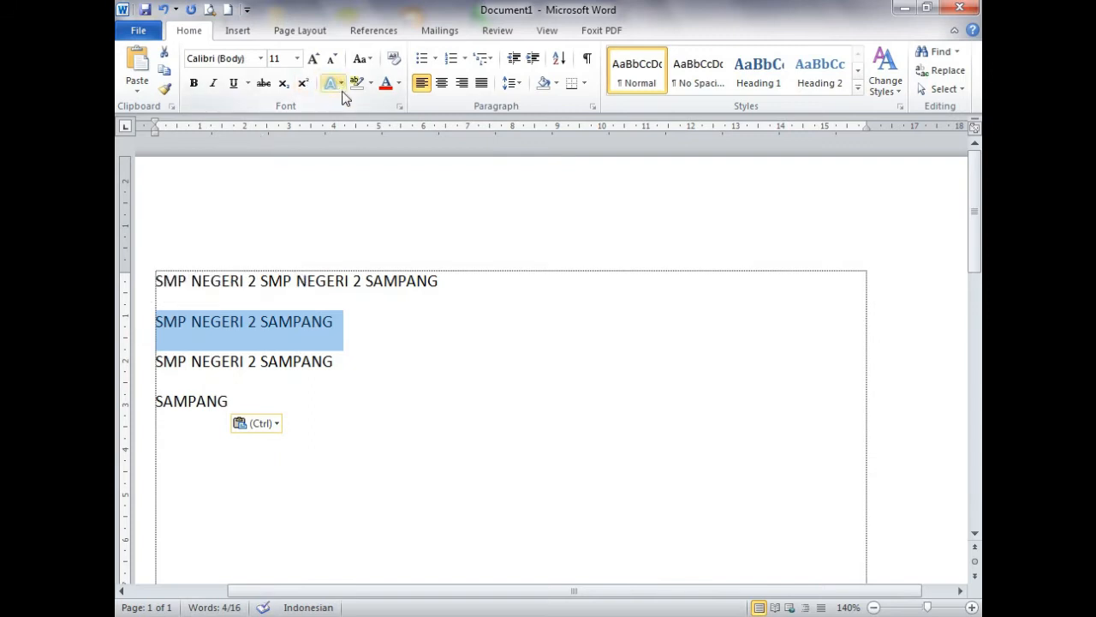
{"action": "left_click", "coordinate": [385, 83]}
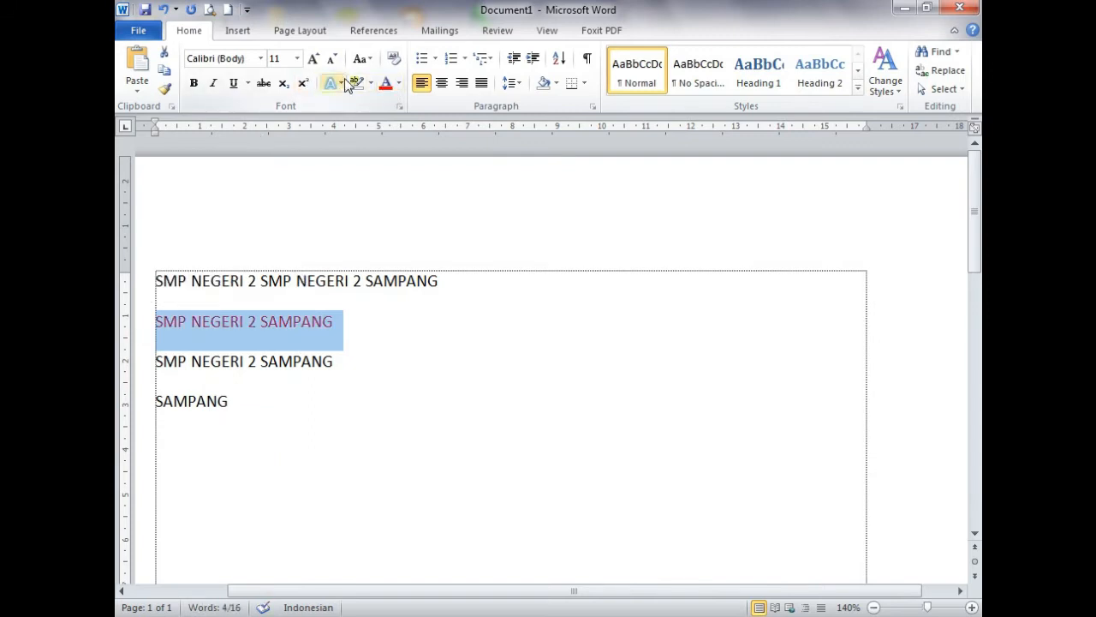
{"action": "left_click", "coordinate": [197, 86]}
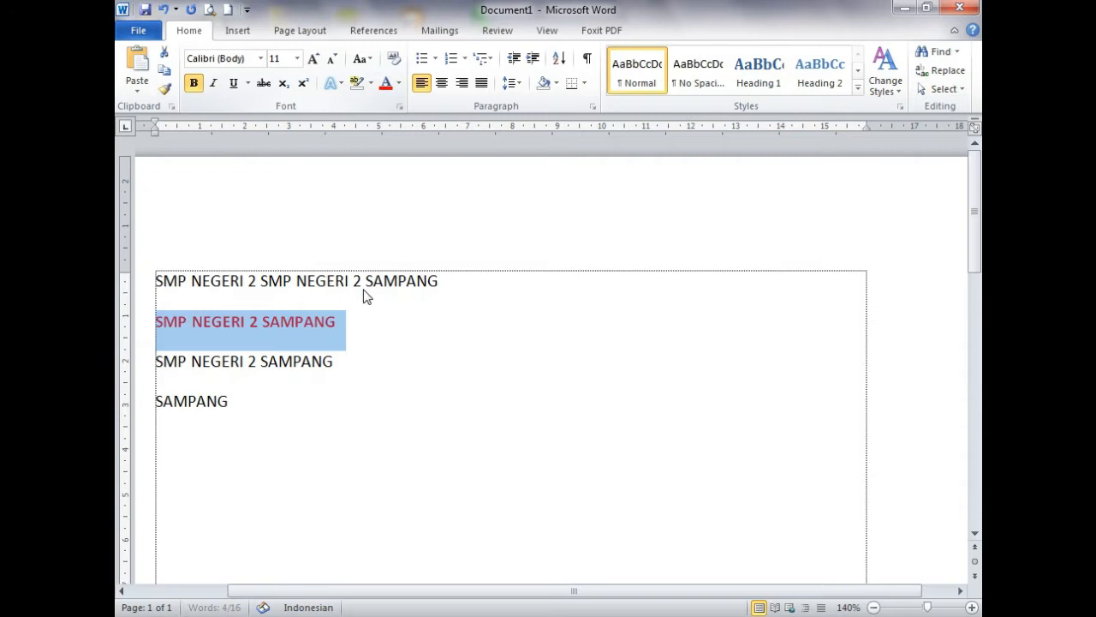
{"action": "left_click", "coordinate": [412, 339]}
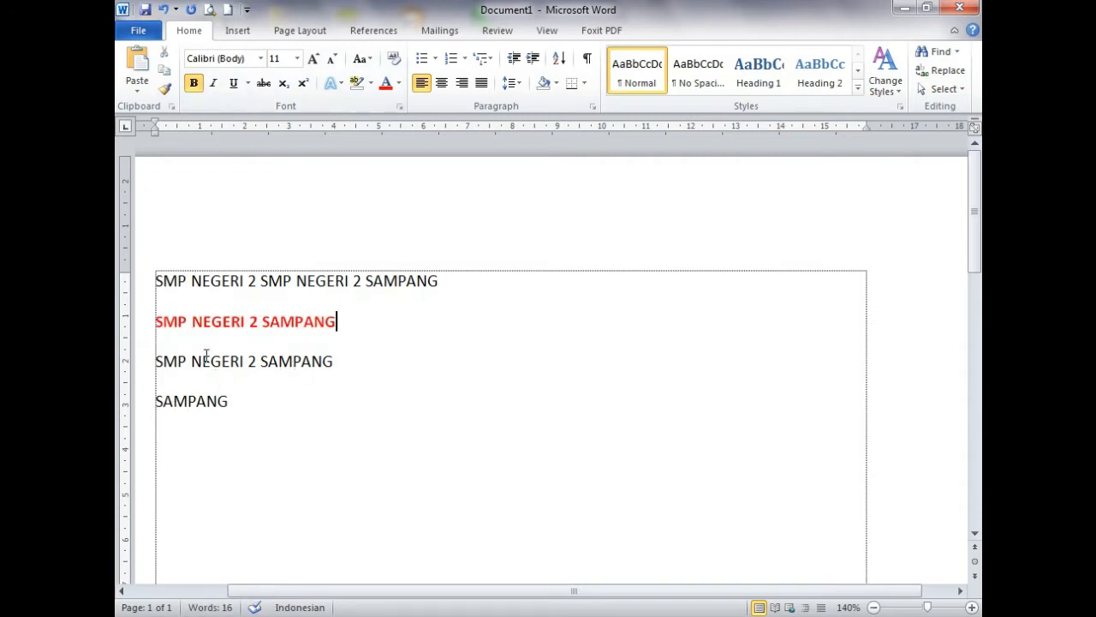
Step: Copy the second line's formatting onto the word "SAMPANG" on the last line with Format Painter
{"action": "left_click", "coordinate": [138, 331]}
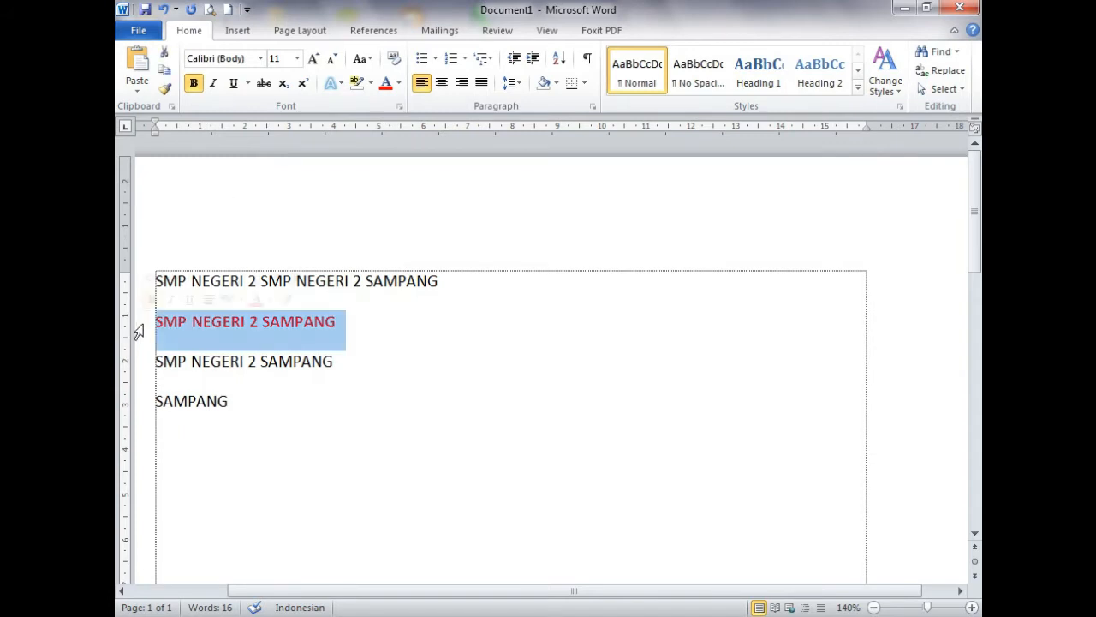
{"action": "left_click", "coordinate": [166, 91]}
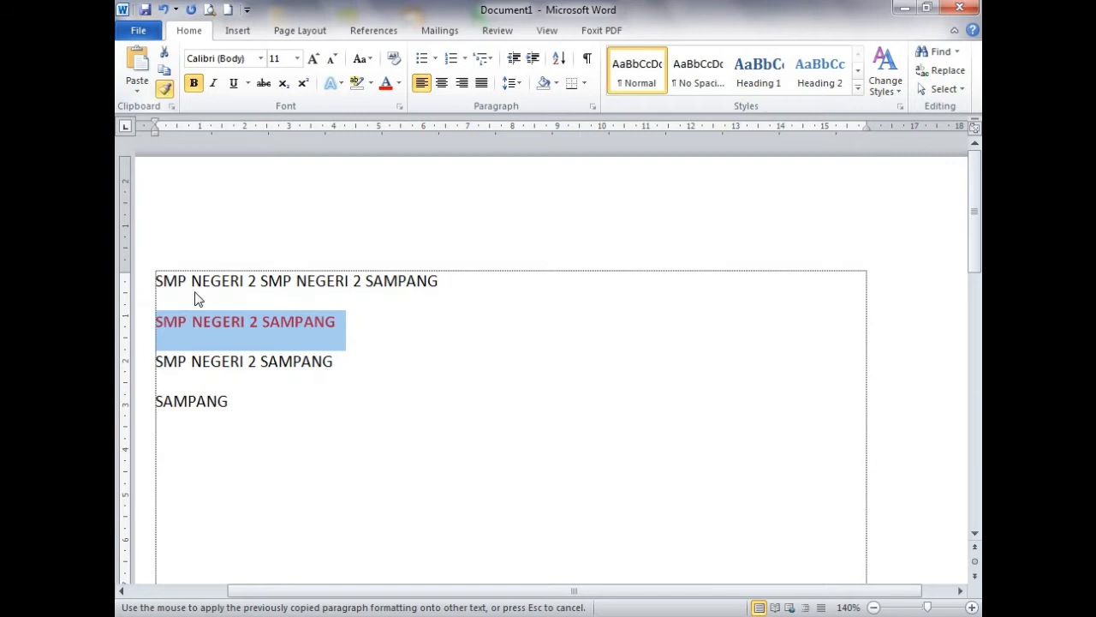
{"action": "left_click_drag", "start_coordinate": [150, 399], "coordinate": [227, 400]}
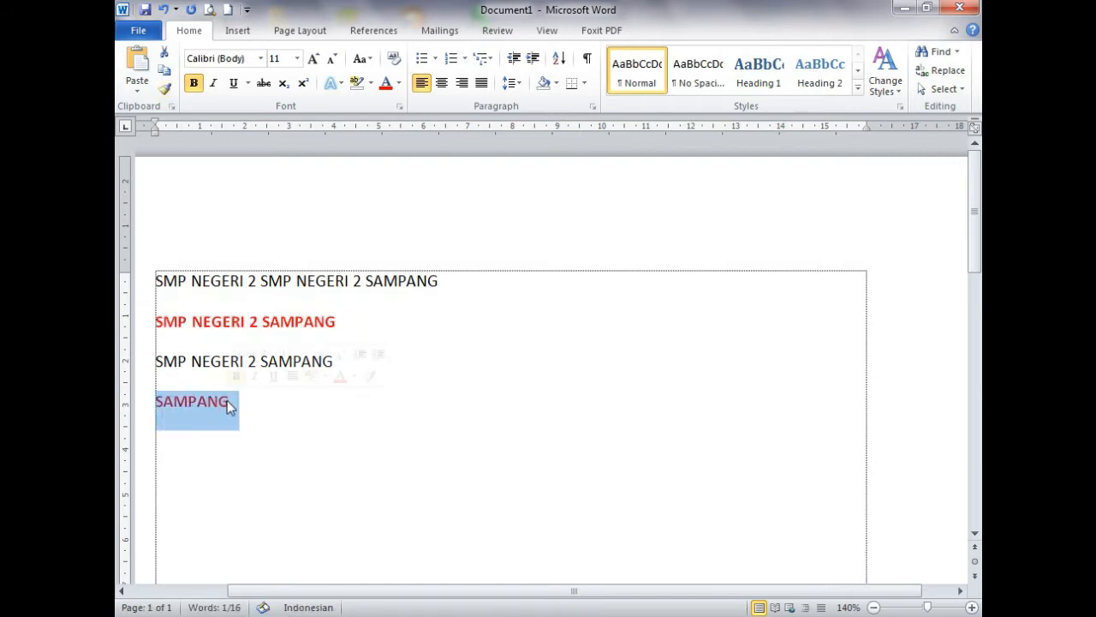
{"action": "left_click", "coordinate": [424, 438]}
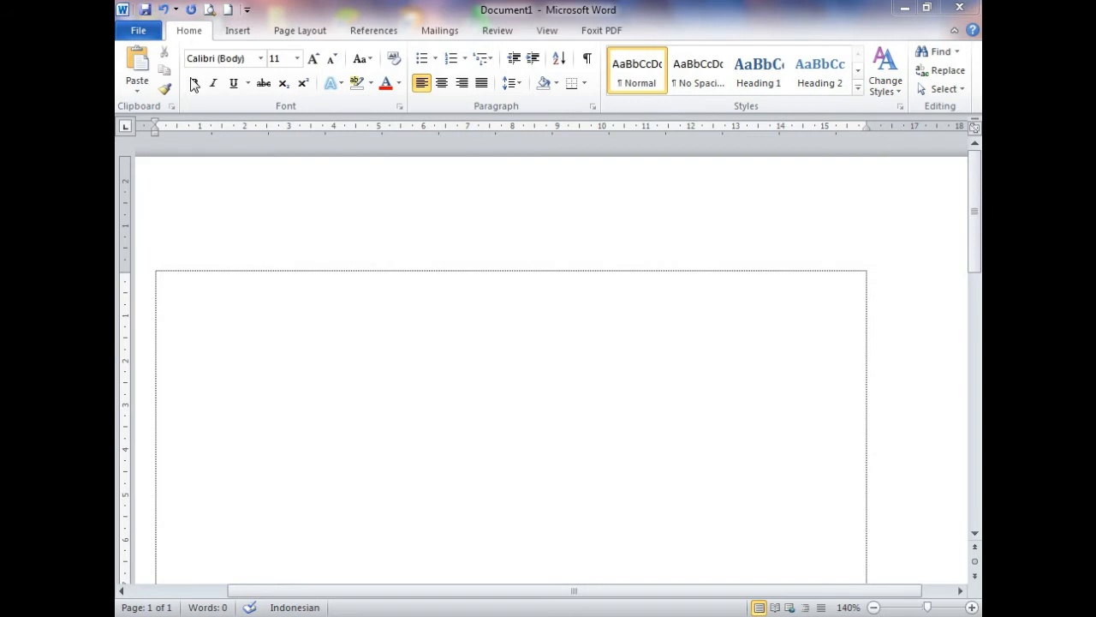
{"action": "left_click", "coordinate": [261, 62]}
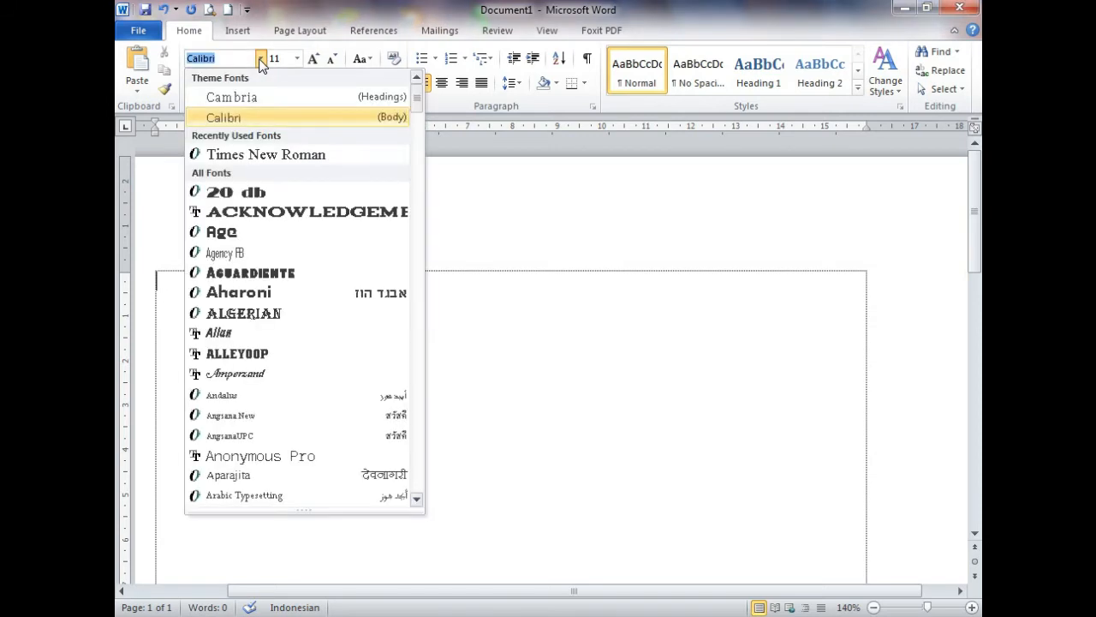
{"action": "left_click", "coordinate": [261, 58]}
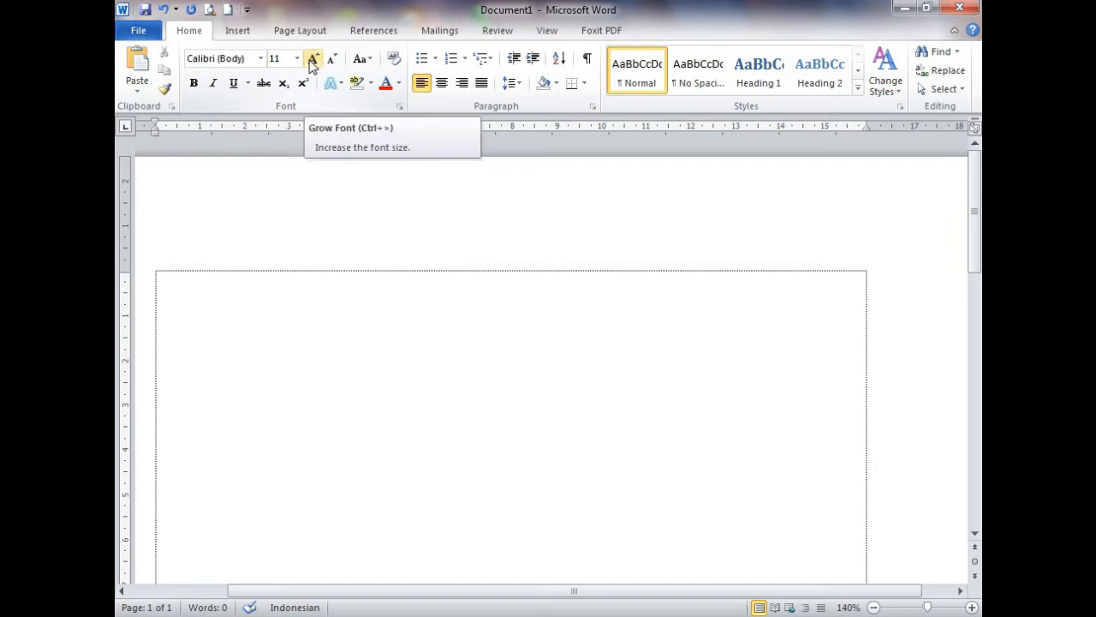
{"action": "left_click", "coordinate": [370, 61]}
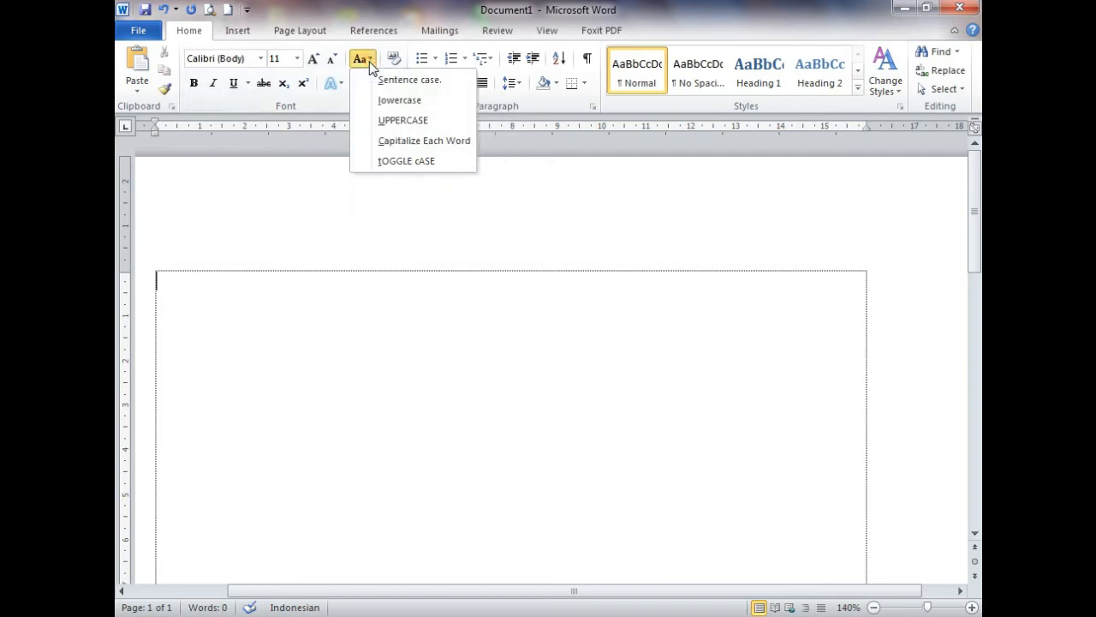
{"action": "left_click", "coordinate": [369, 62]}
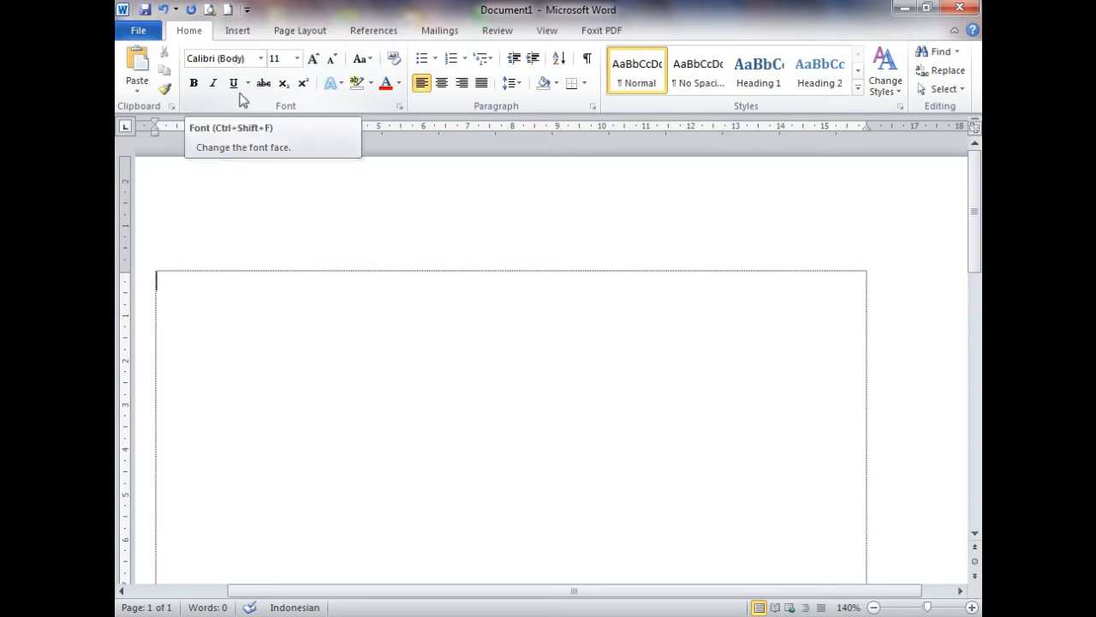
Step: Write "SELAMAT DATANG" on the first line of the empty document
{"action": "type", "text": "SELAMAT DATA"}
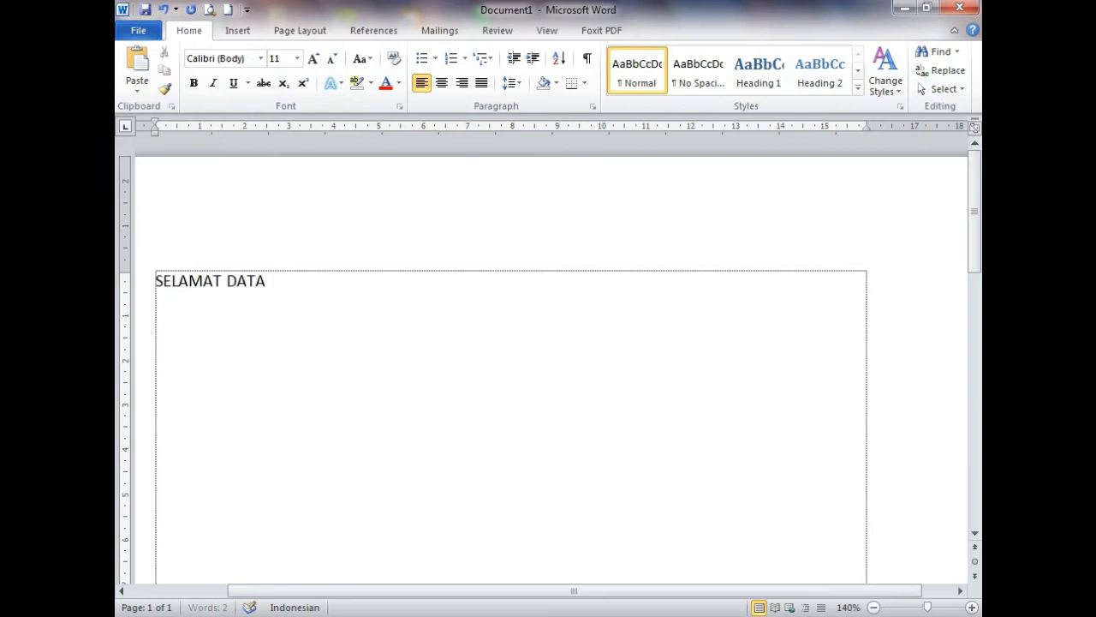
{"action": "type", "text": "NG"}
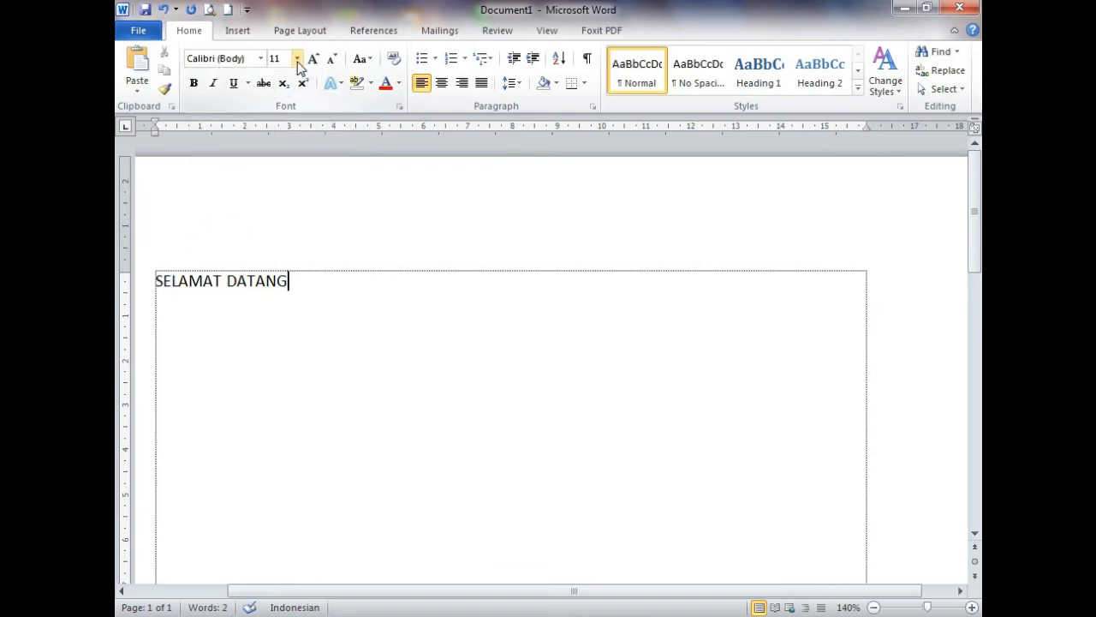
Step: Add a second line reading "SELAMAT DATANG" in the Algerian font, followed by a new empty line
{"action": "key", "text": "Return"}
{"action": "left_click", "coordinate": [261, 59]}
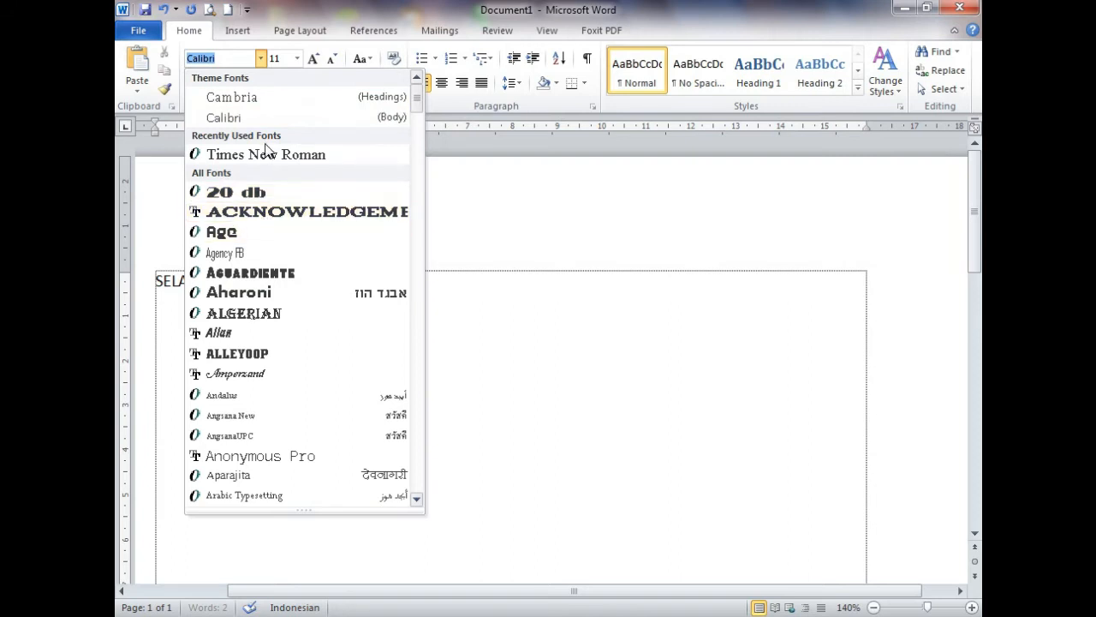
{"action": "left_click", "coordinate": [252, 317]}
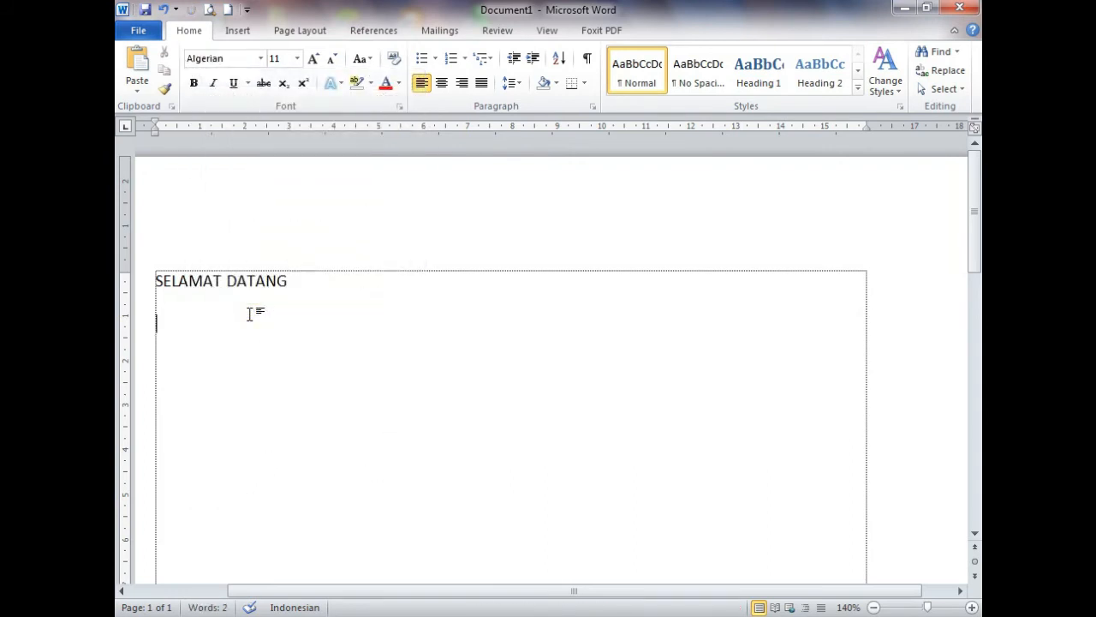
{"action": "type", "text": "SELA"}
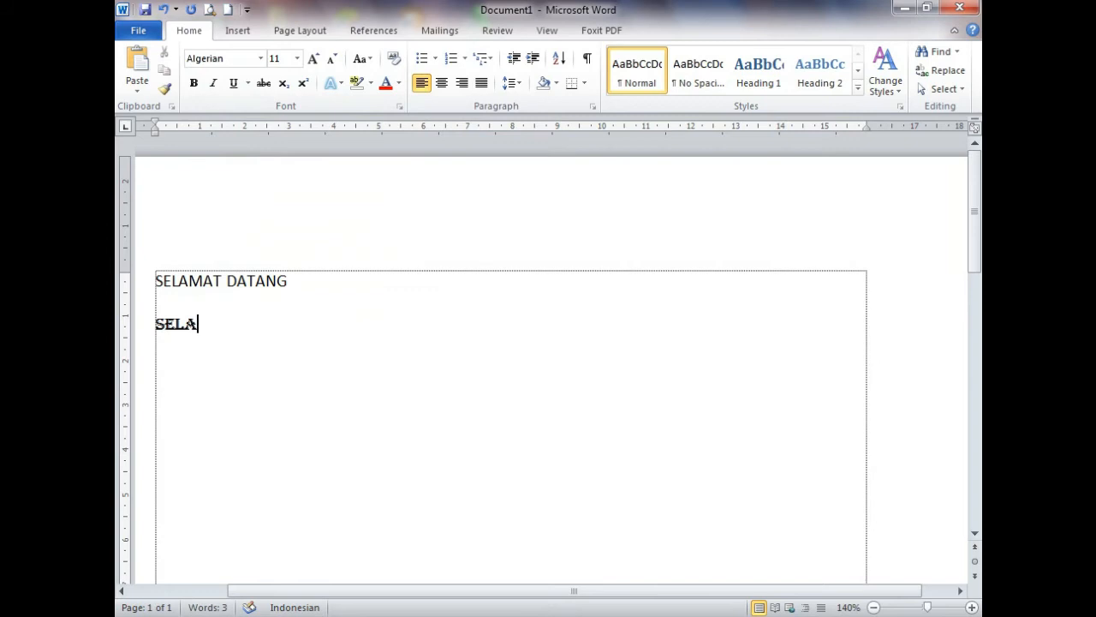
{"action": "type", "text": "MAT DATANG"}
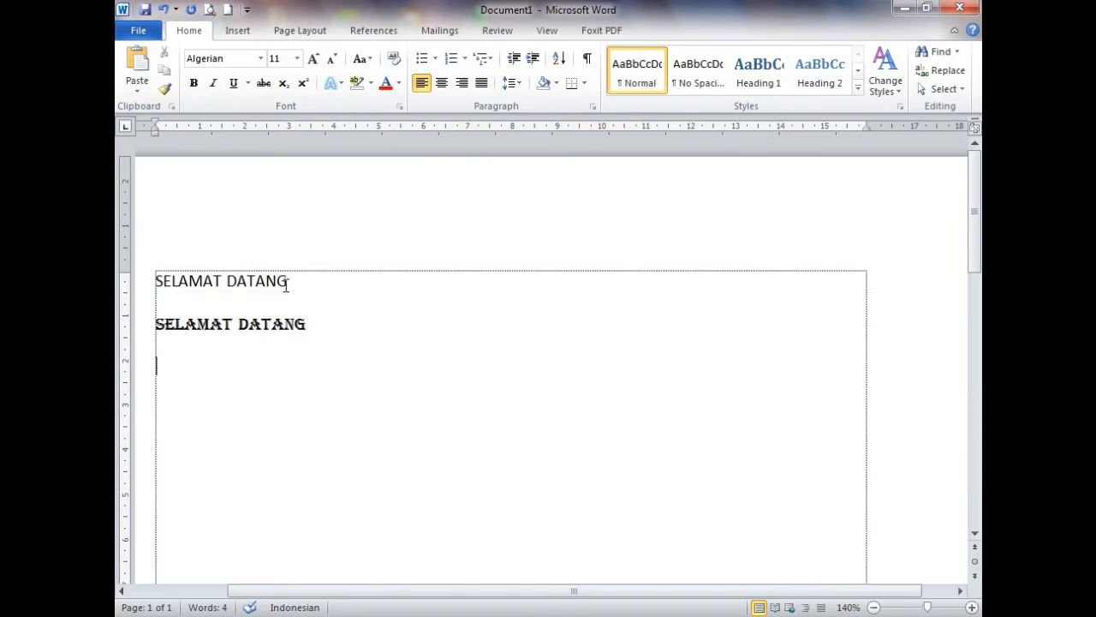
Step: Change the font of the whole first line, "SELAMAT DATANG", to Aguardiente
{"action": "double_click", "coordinate": [178, 279]}
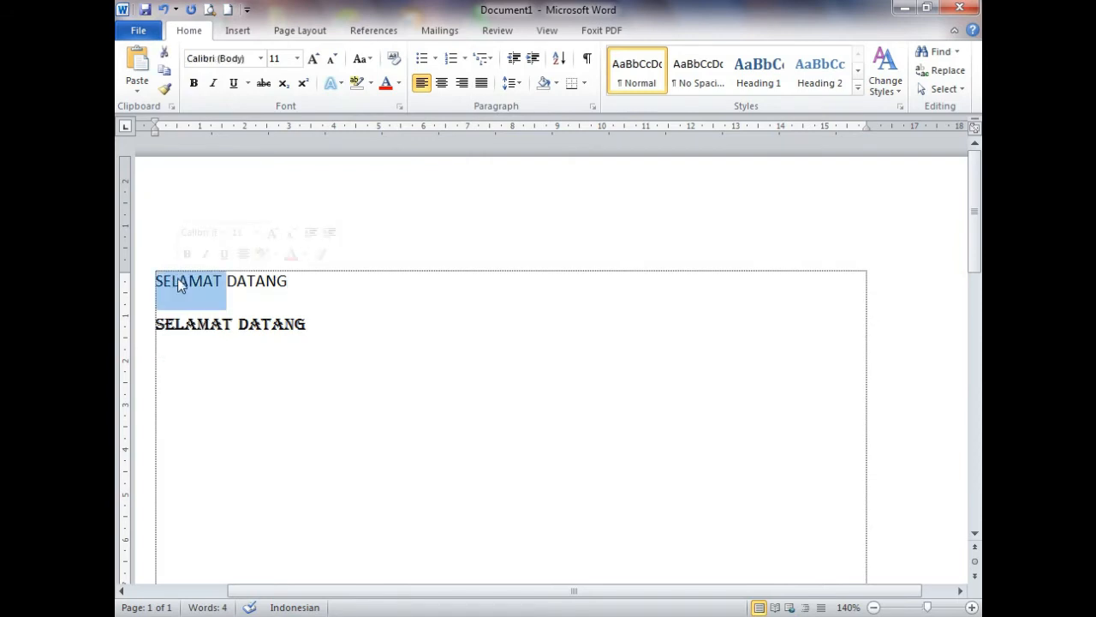
{"action": "left_click", "coordinate": [374, 308]}
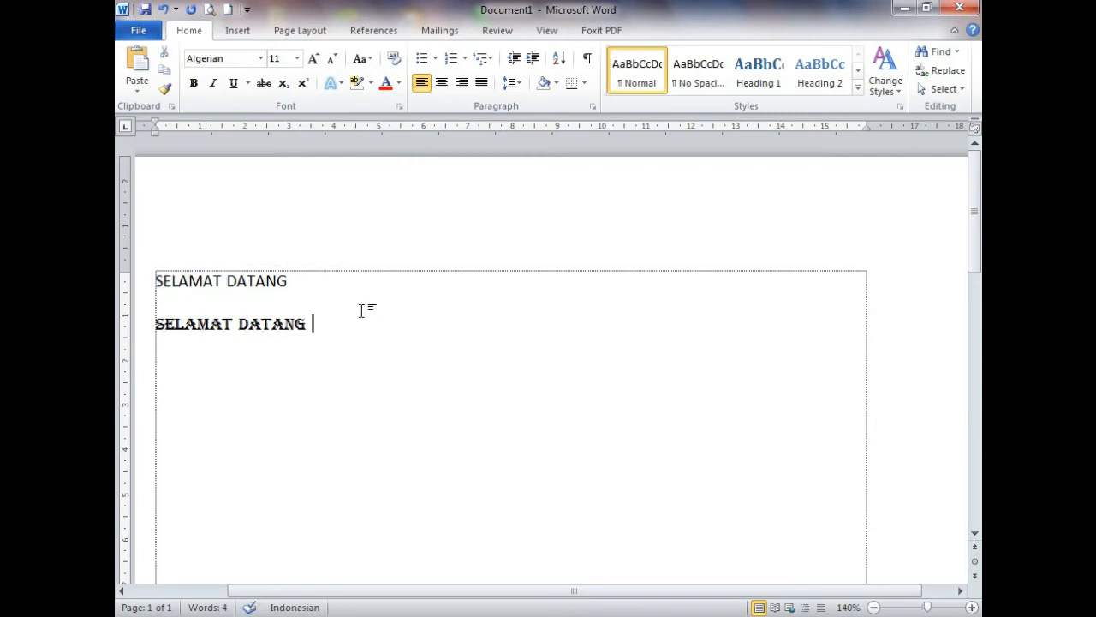
{"action": "left_click", "coordinate": [138, 289]}
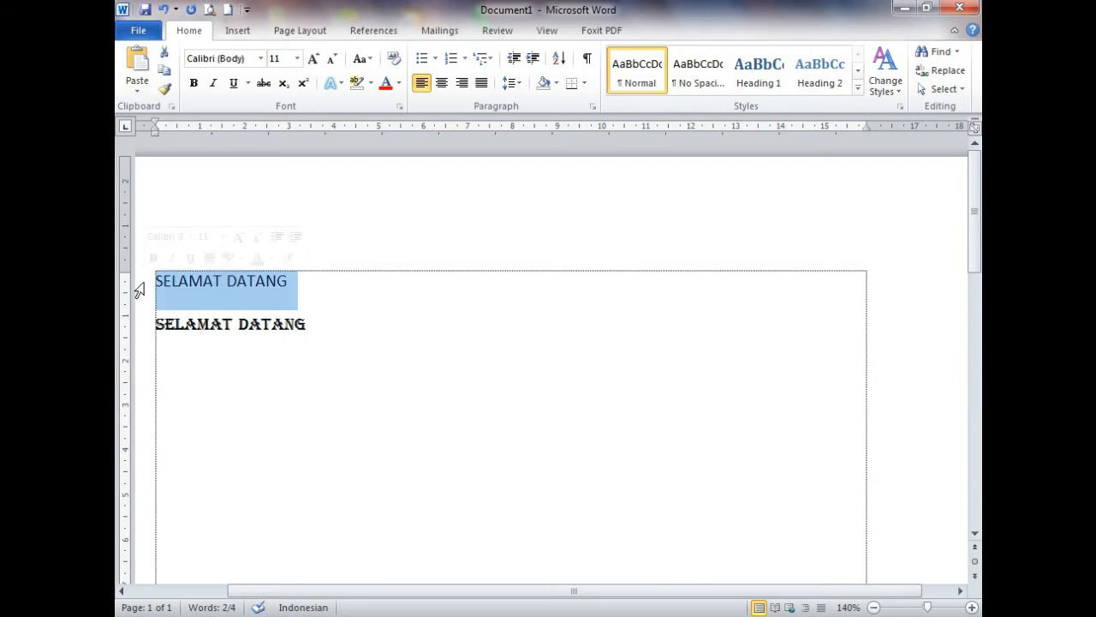
{"action": "left_click", "coordinate": [262, 58]}
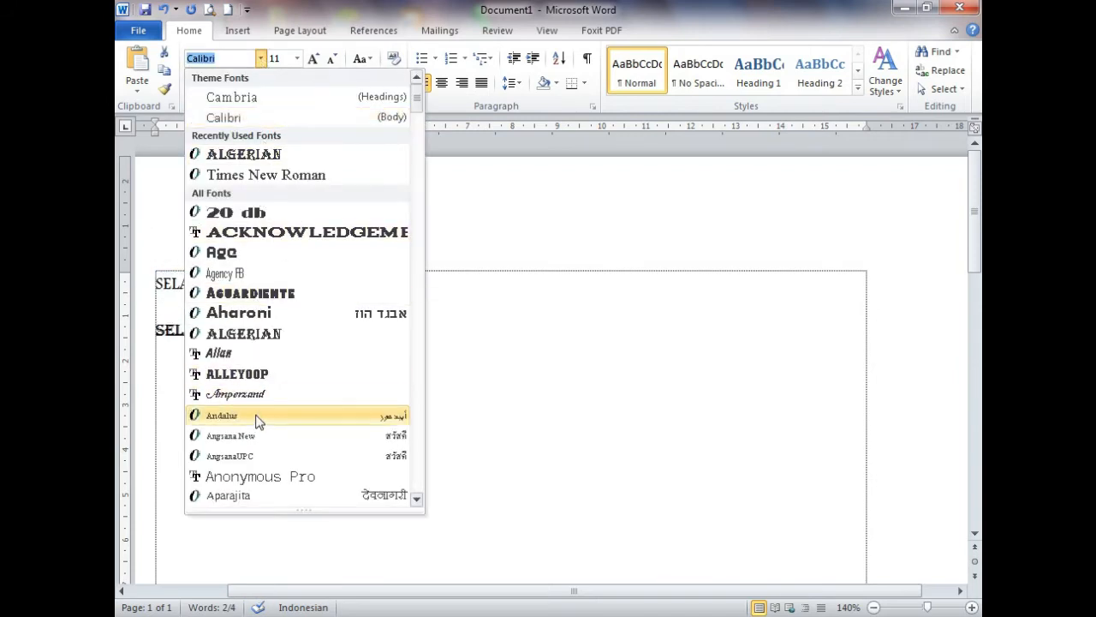
{"action": "left_click", "coordinate": [275, 299]}
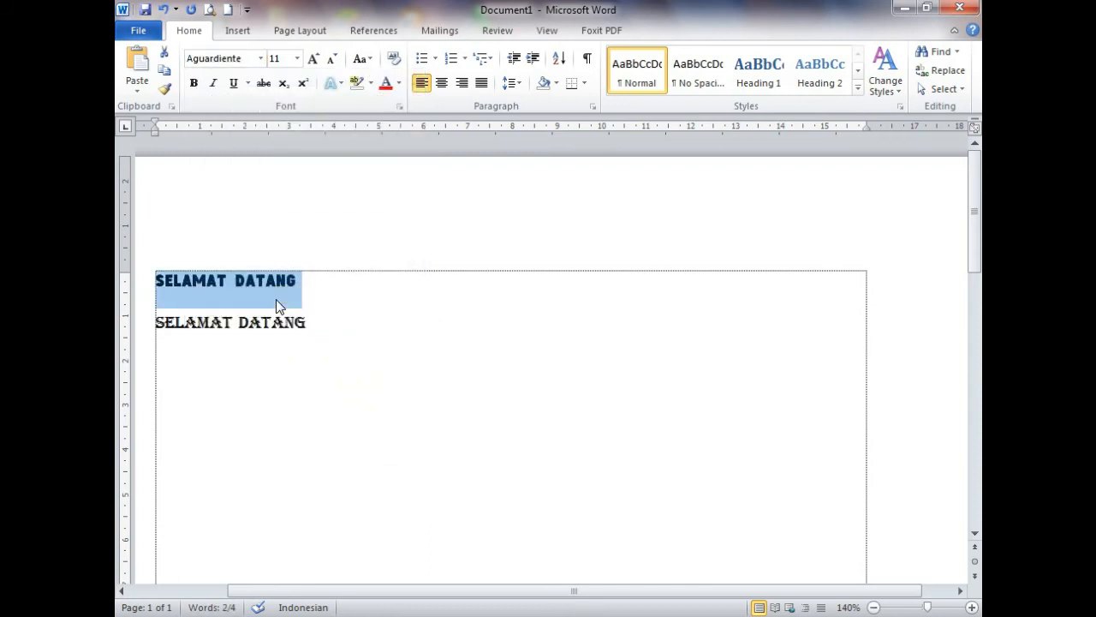
{"action": "left_click", "coordinate": [371, 303]}
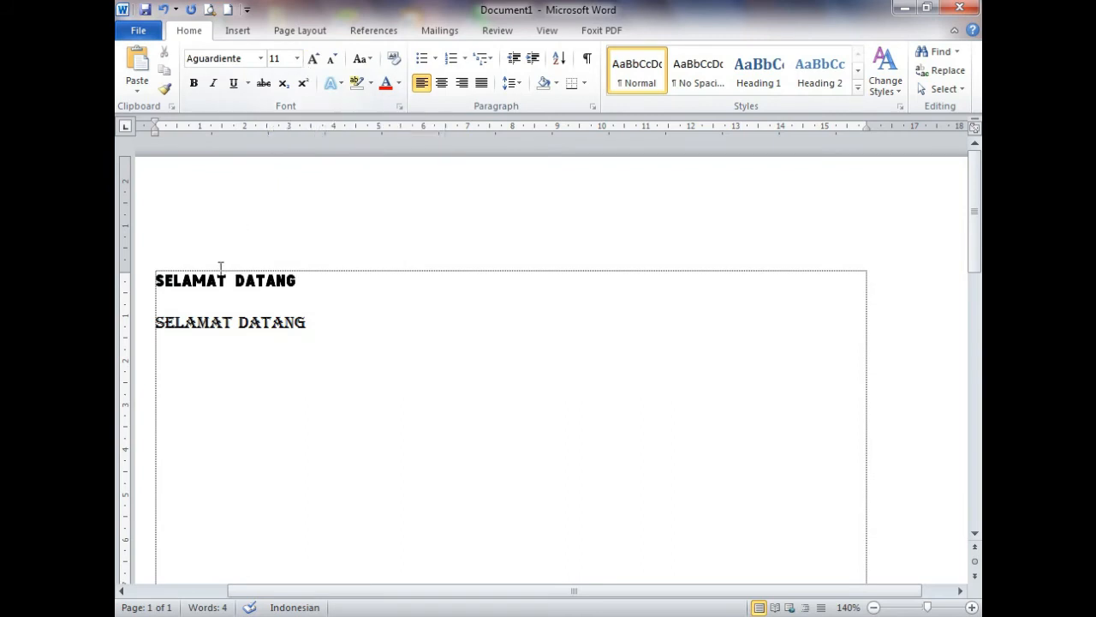
Step: Set the font size of the first line to 26
{"action": "left_click", "coordinate": [140, 285]}
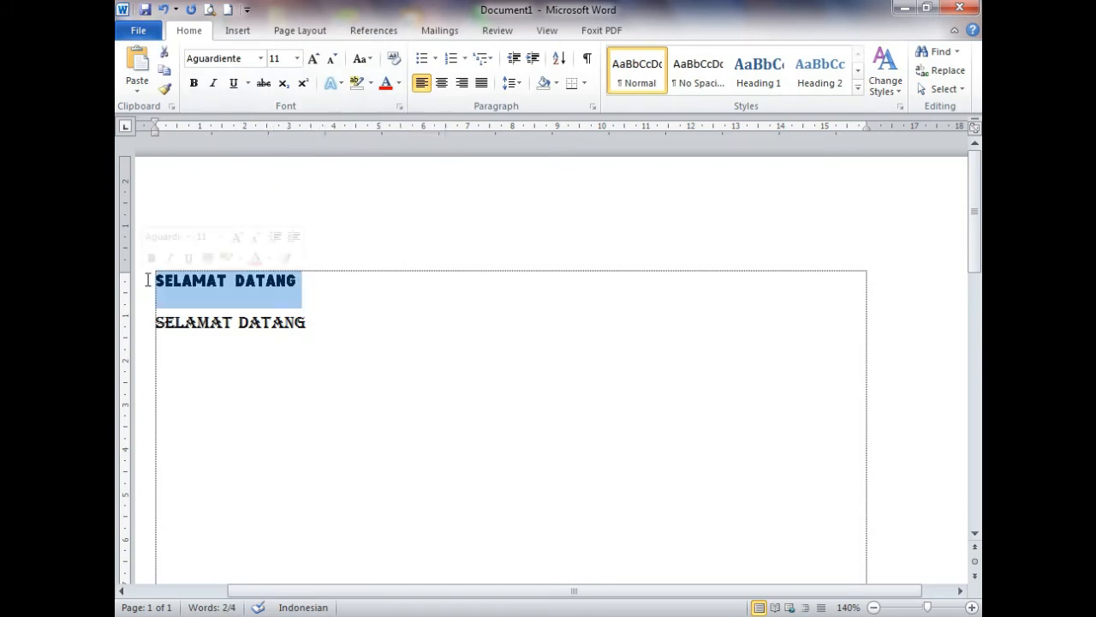
{"action": "left_click", "coordinate": [297, 59]}
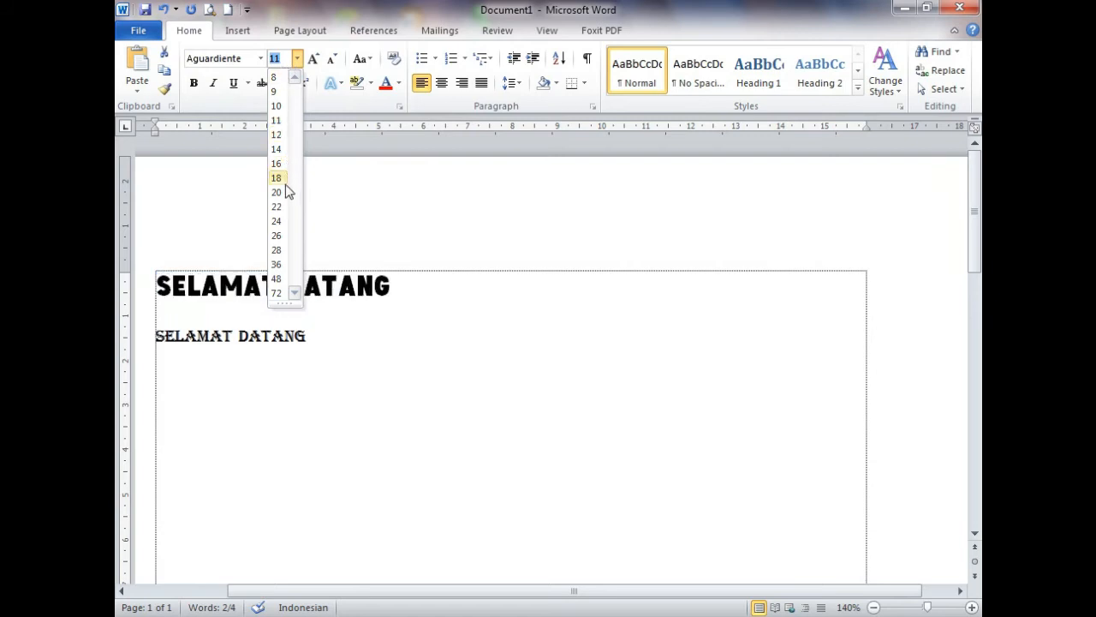
{"action": "left_click", "coordinate": [275, 236]}
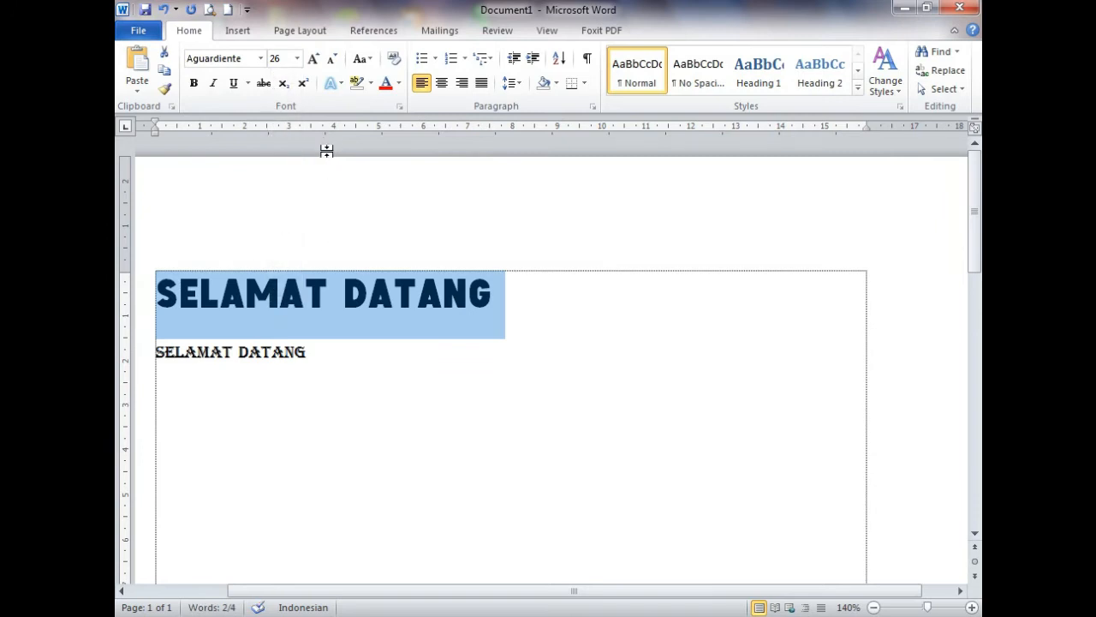
Step: Enlarge the first line's text stepwise to size 48 with Grow Font
{"action": "left_click", "coordinate": [315, 60]}
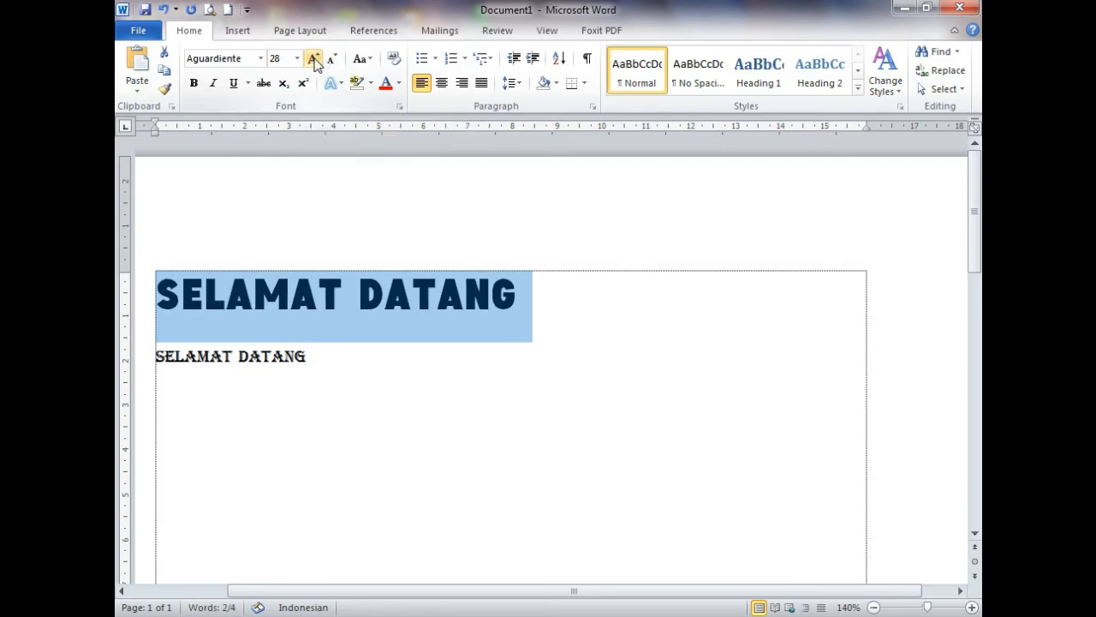
{"action": "left_click", "coordinate": [314, 60]}
{"action": "left_click", "coordinate": [314, 60]}
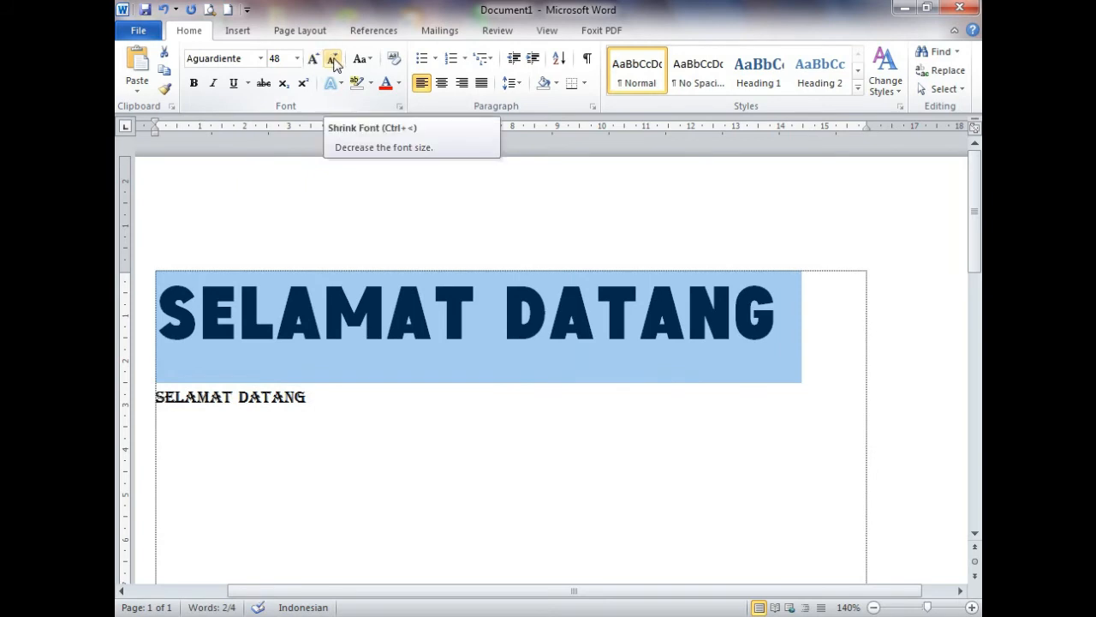
Step: Reduce the first line's text stepwise to size 22 with Shrink Font
{"action": "left_click", "coordinate": [332, 60]}
{"action": "left_click", "coordinate": [332, 60]}
{"action": "left_click", "coordinate": [332, 60]}
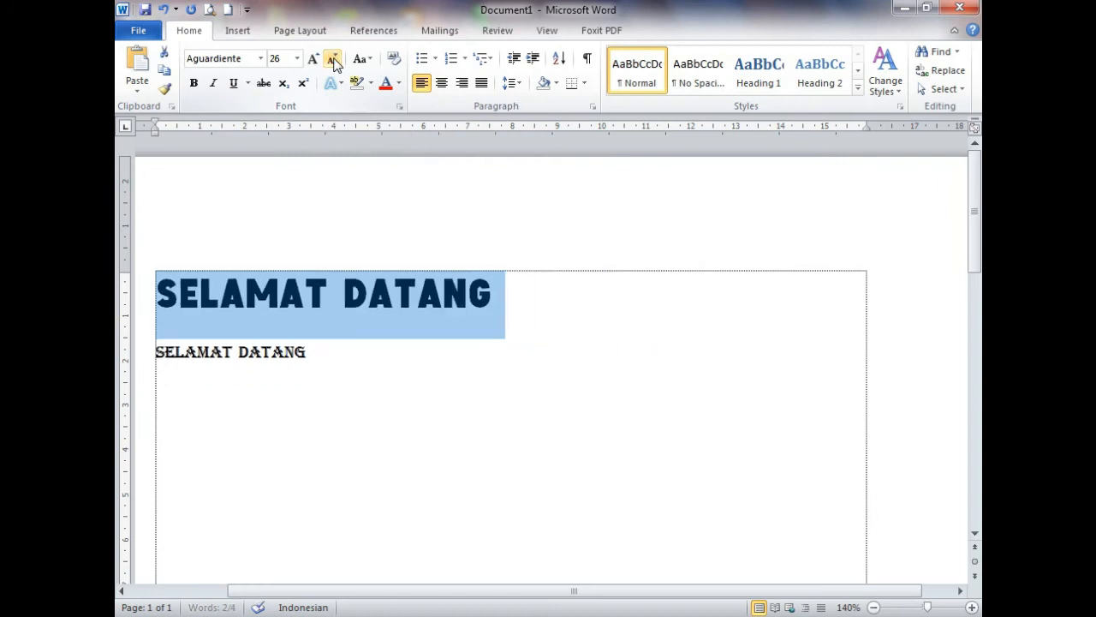
{"action": "left_click", "coordinate": [332, 60]}
{"action": "left_click", "coordinate": [333, 60]}
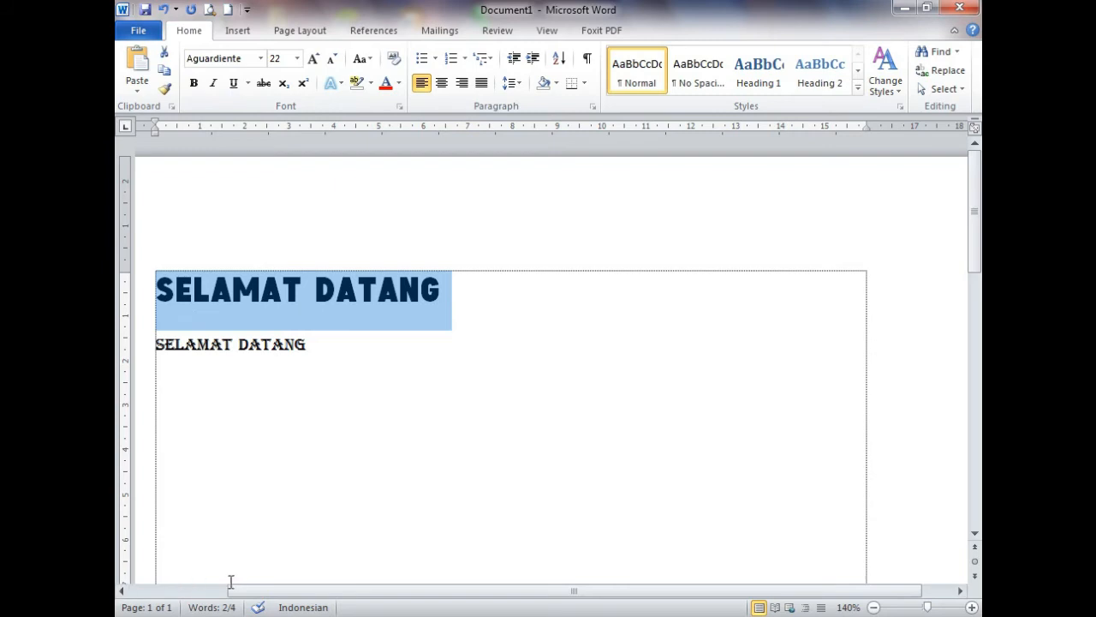
Step: Add a third line reading "SELAMAT DATANG" in Times New Roman below the Algerian line
{"action": "left_click", "coordinate": [339, 352]}
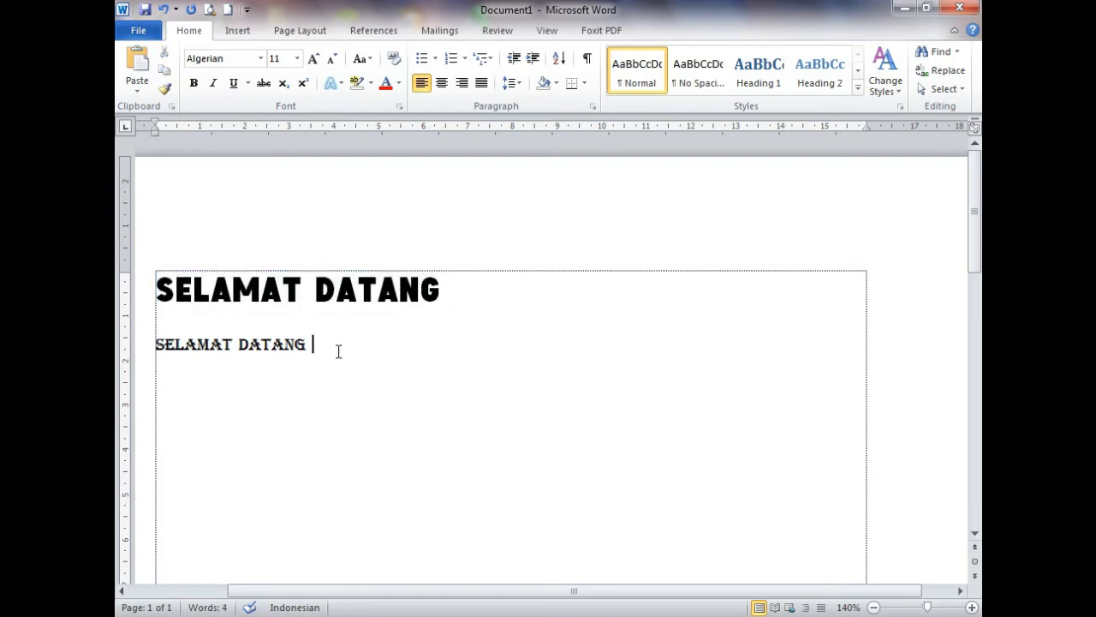
{"action": "key", "text": "Return"}
{"action": "left_click", "coordinate": [260, 59]}
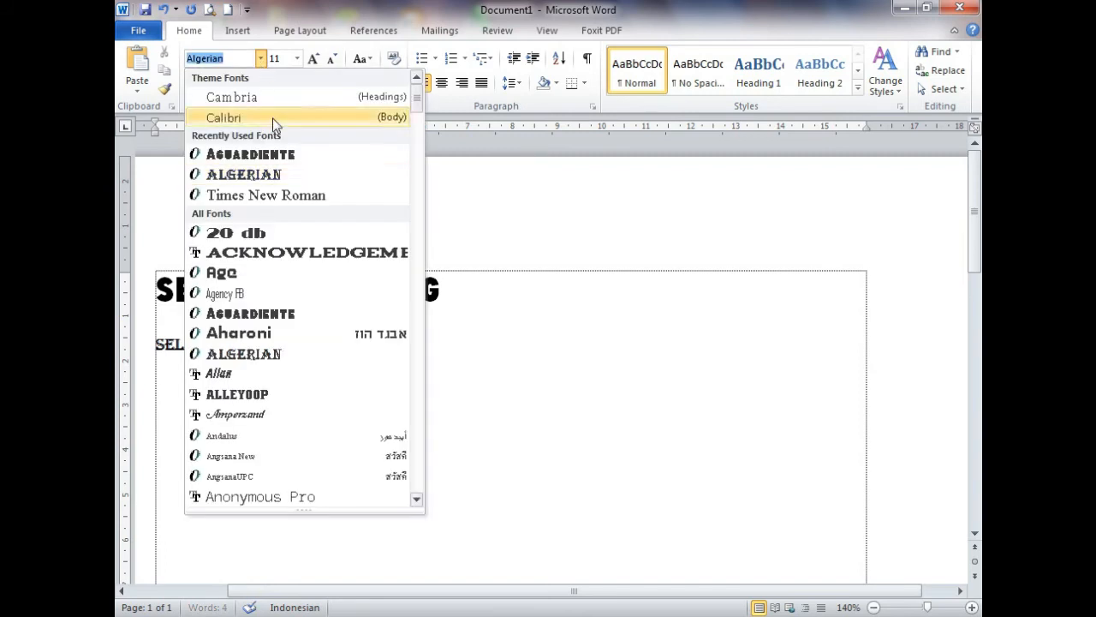
{"action": "left_click", "coordinate": [276, 195]}
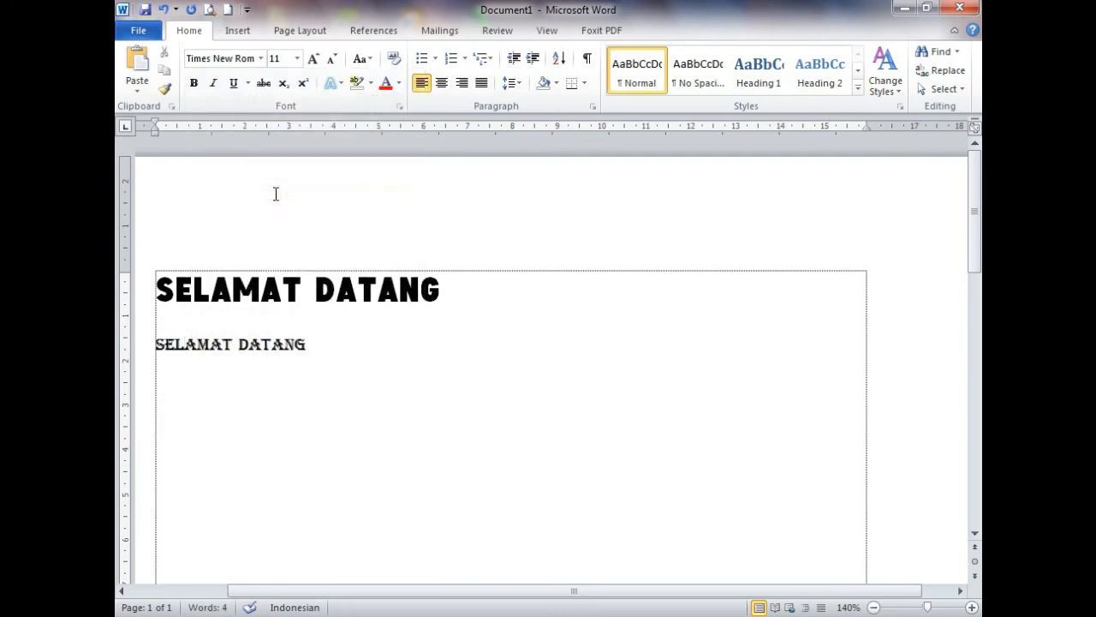
{"action": "type", "text": "SELAMAT"}
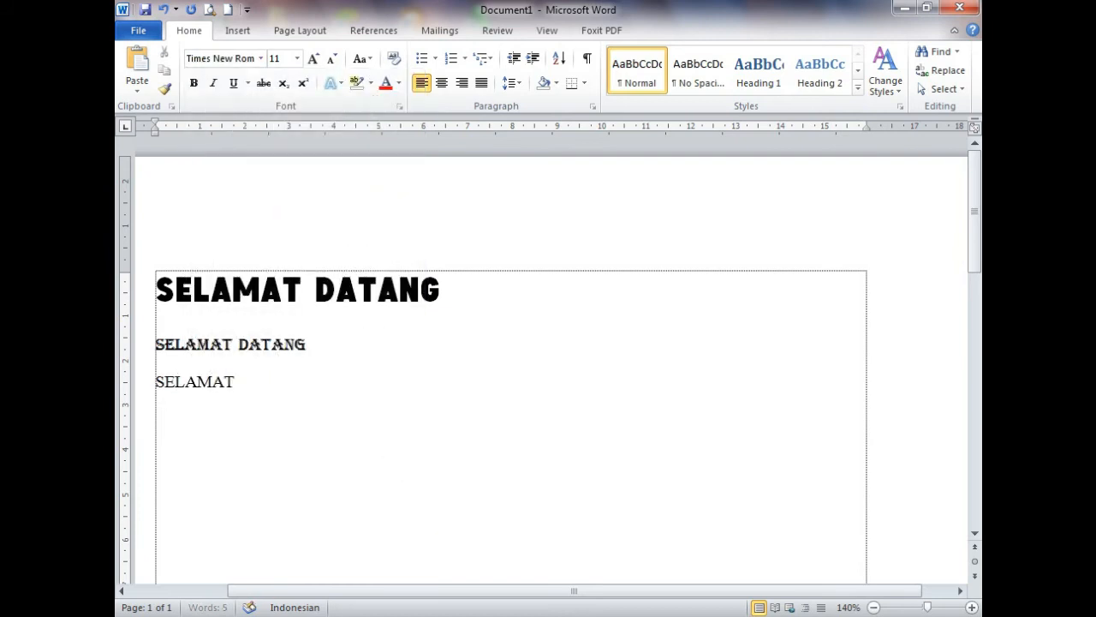
{"action": "type", "text": " DATANG"}
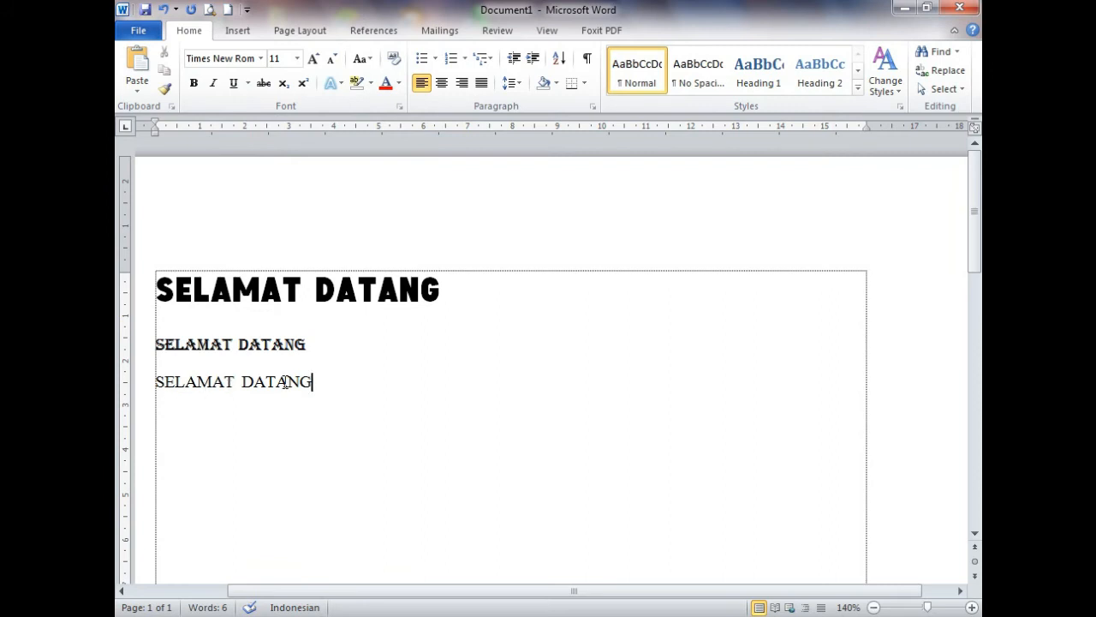
Step: Change the third line's capitalization to Sentence case and after that to lowercase
{"action": "left_click", "coordinate": [142, 392]}
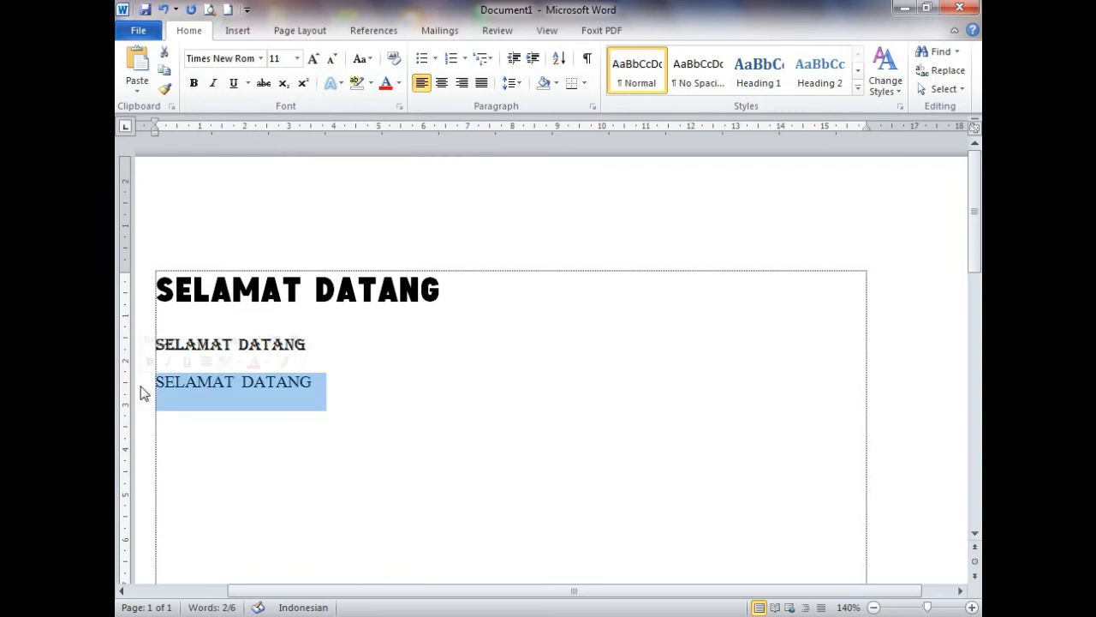
{"action": "left_click", "coordinate": [372, 59]}
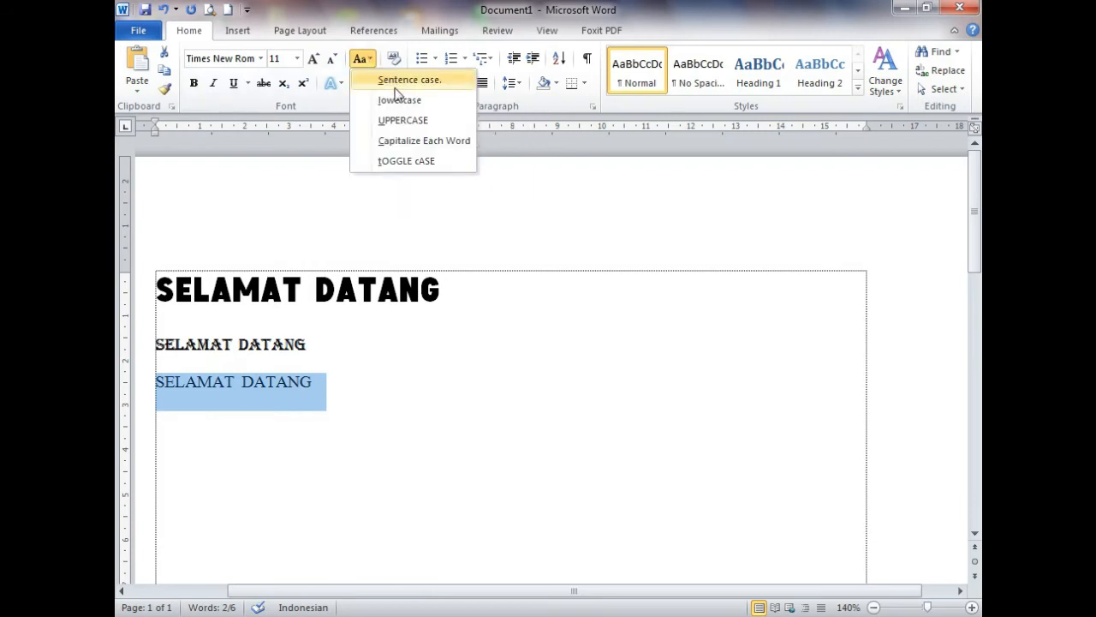
{"action": "left_click", "coordinate": [383, 82]}
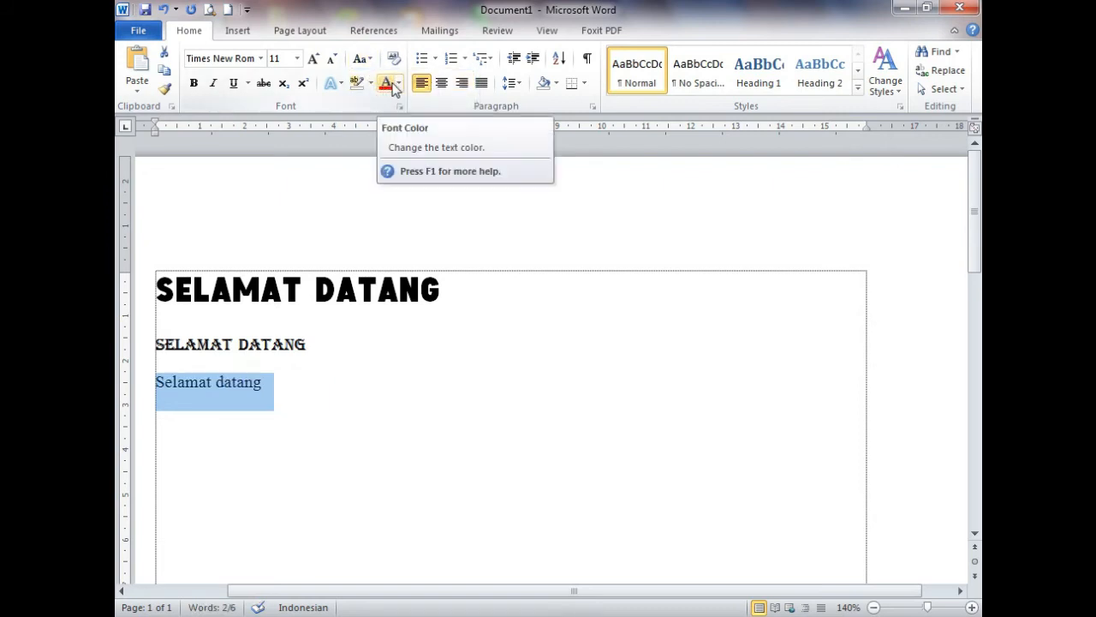
{"action": "left_click", "coordinate": [370, 60]}
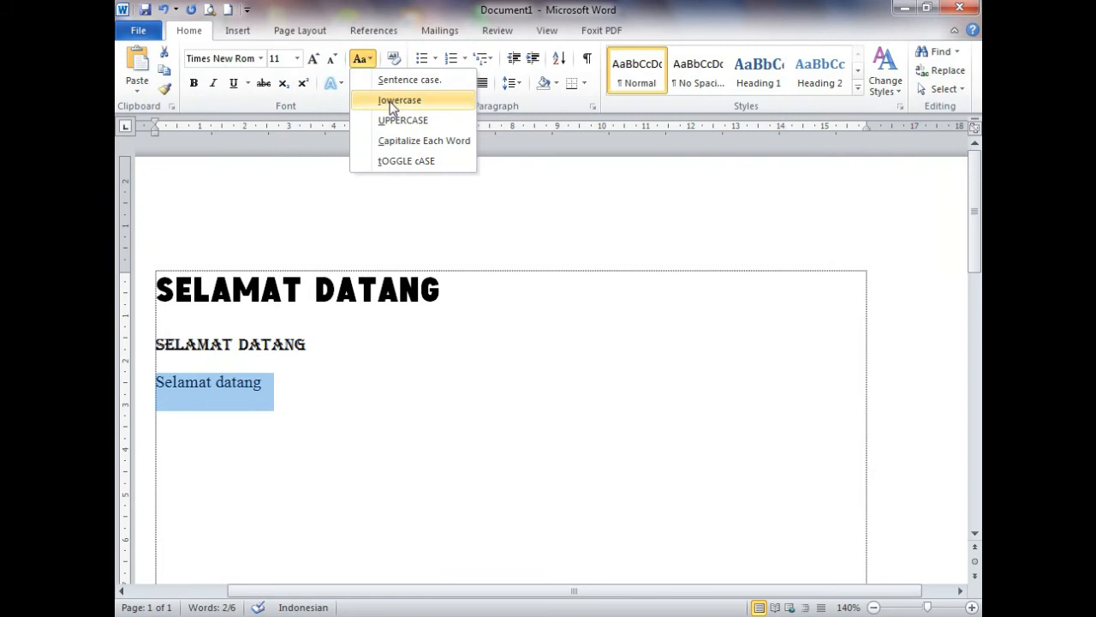
{"action": "left_click", "coordinate": [390, 101]}
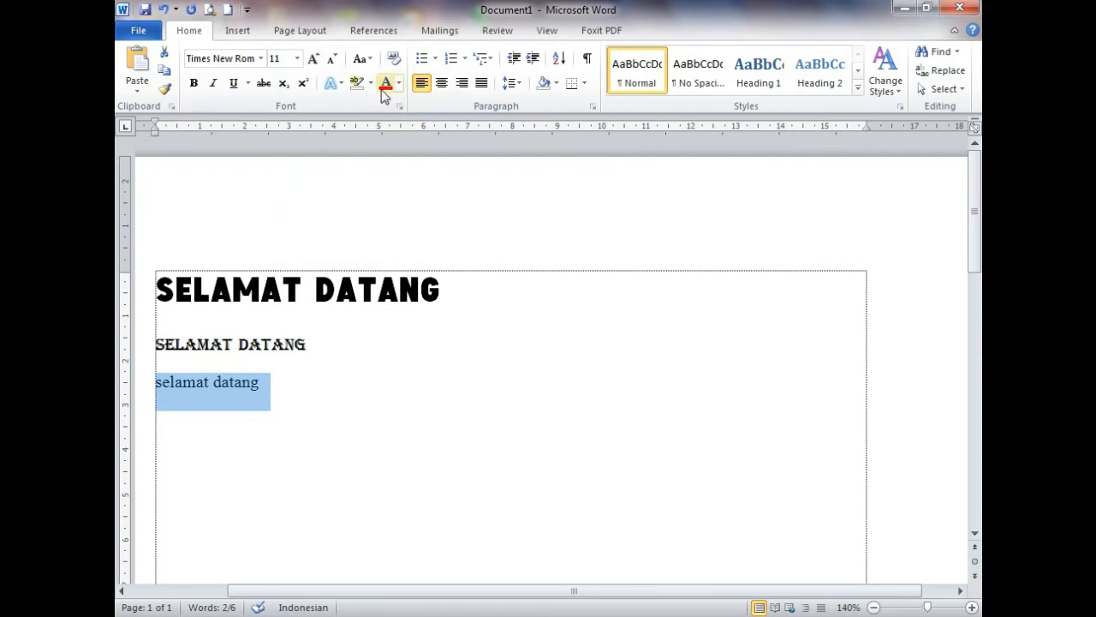
Step: Change the third line's capitalization to UPPERCASE and after that to Capitalize Each Word
{"action": "left_click", "coordinate": [363, 60]}
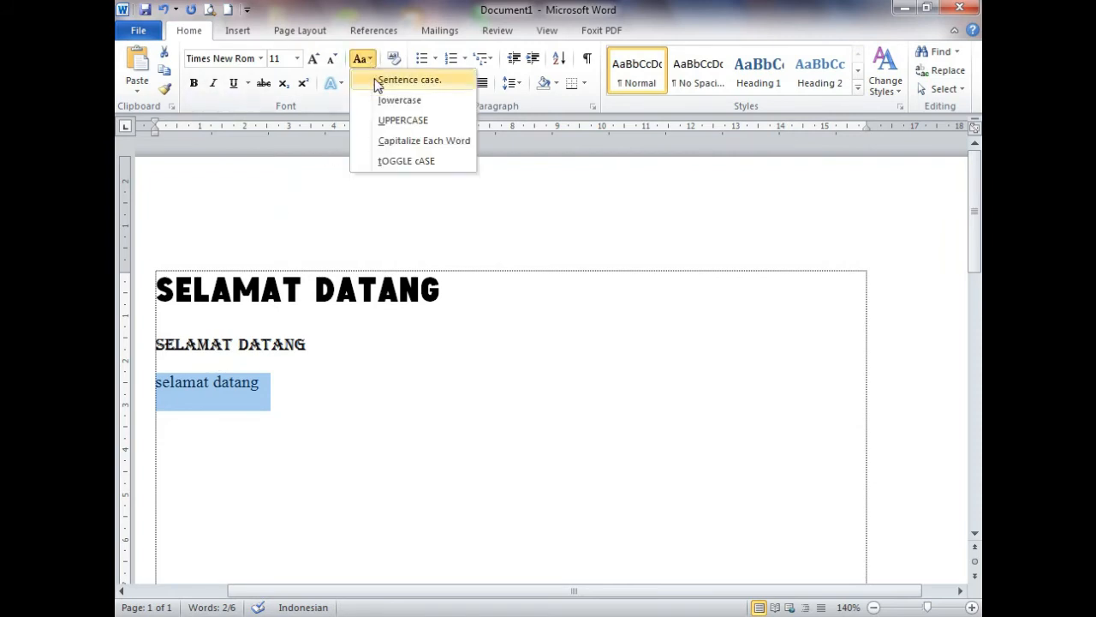
{"action": "left_click", "coordinate": [383, 122]}
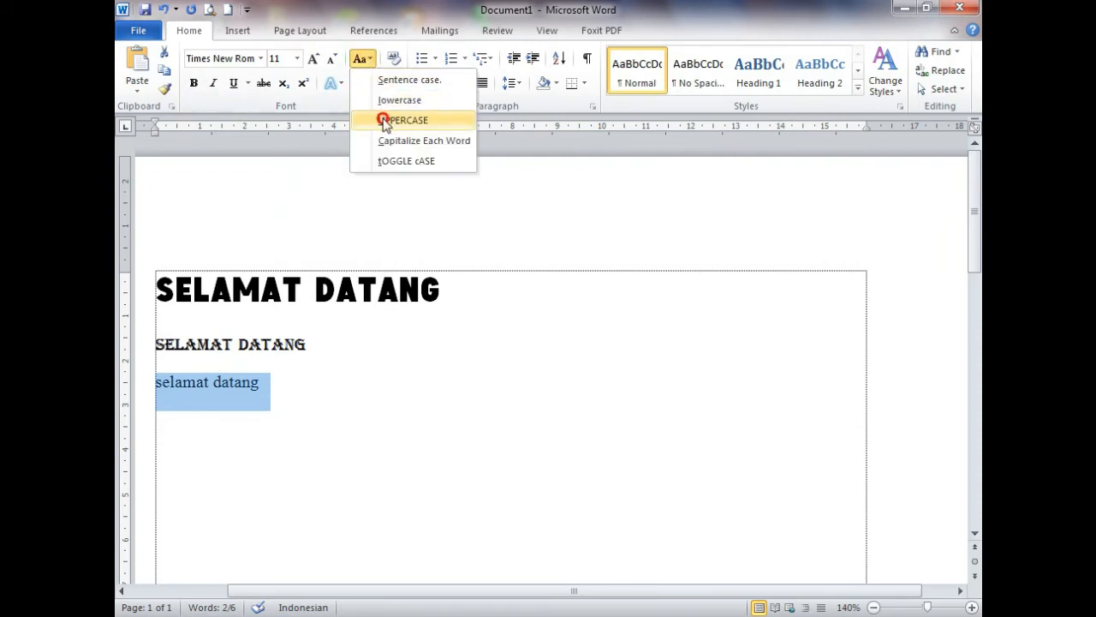
{"action": "left_click", "coordinate": [370, 61]}
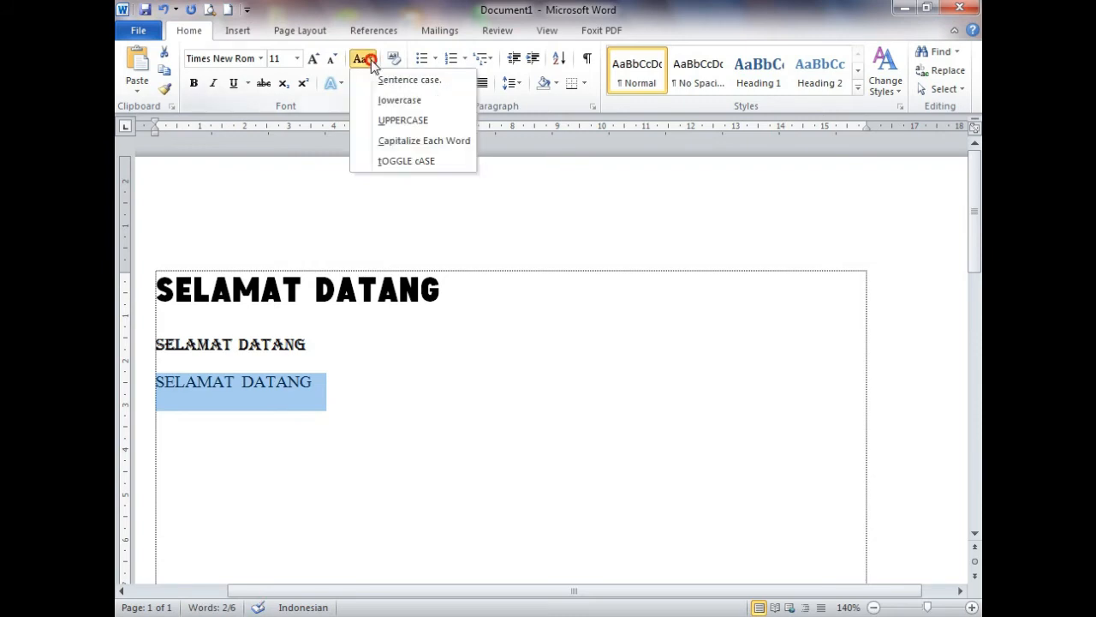
{"action": "left_click", "coordinate": [387, 144]}
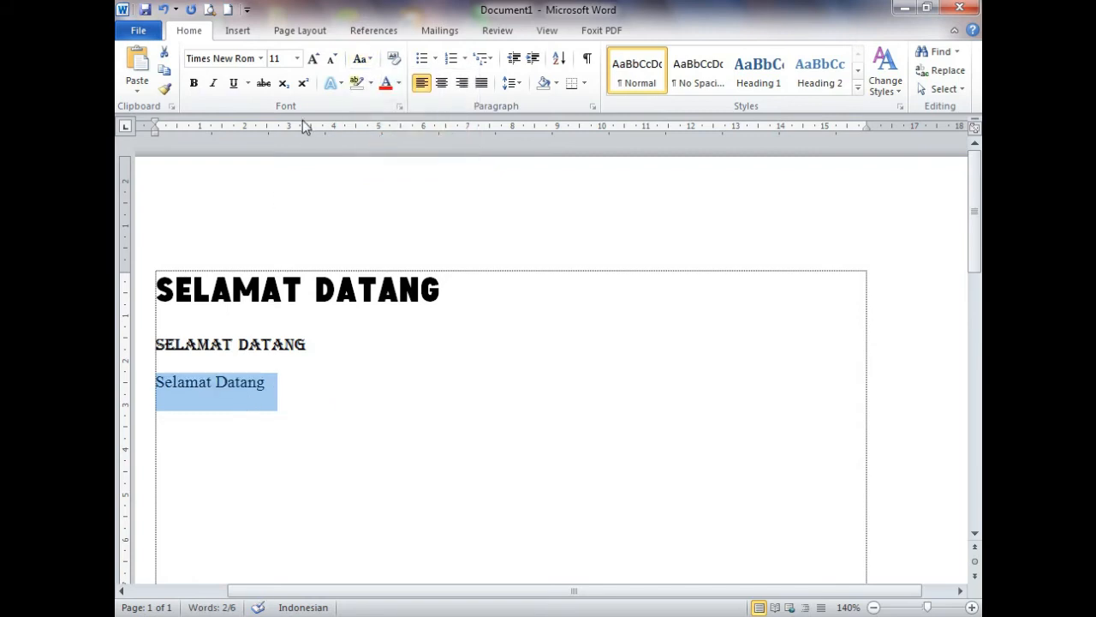
Step: Apply tOGGLE cASE to the third line and convert it back to UPPERCASE
{"action": "left_click", "coordinate": [371, 60]}
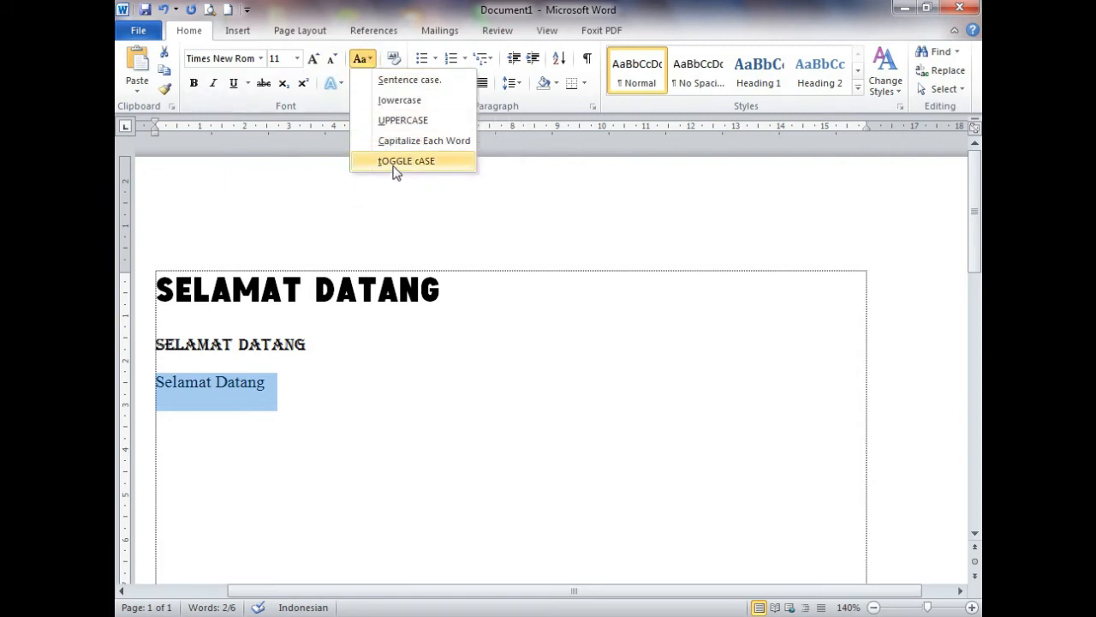
{"action": "left_click", "coordinate": [397, 163]}
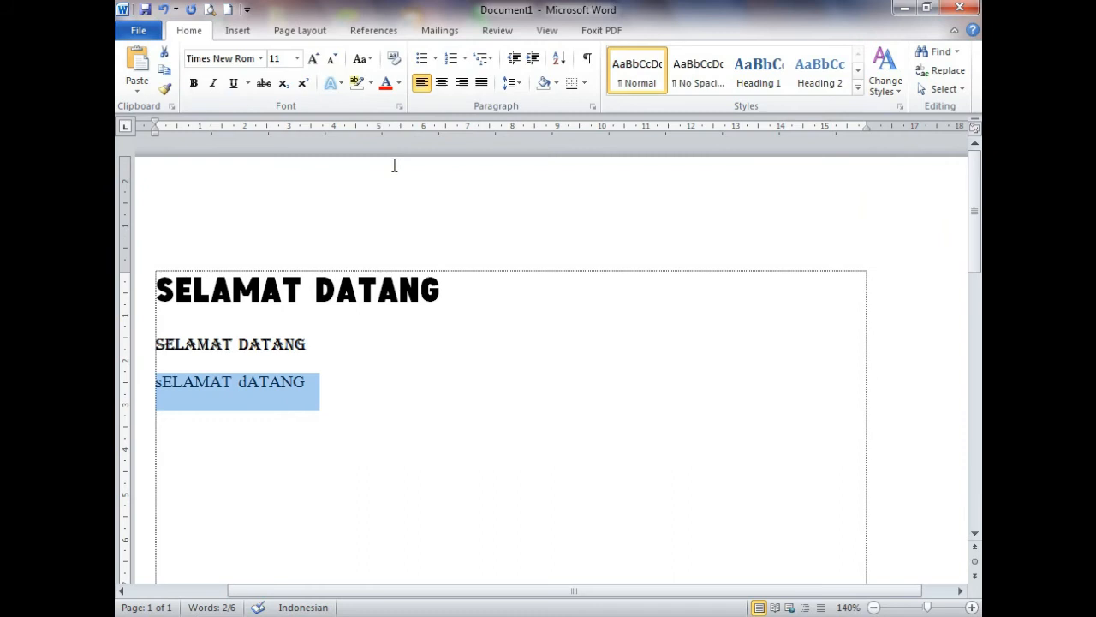
{"action": "left_click", "coordinate": [369, 63]}
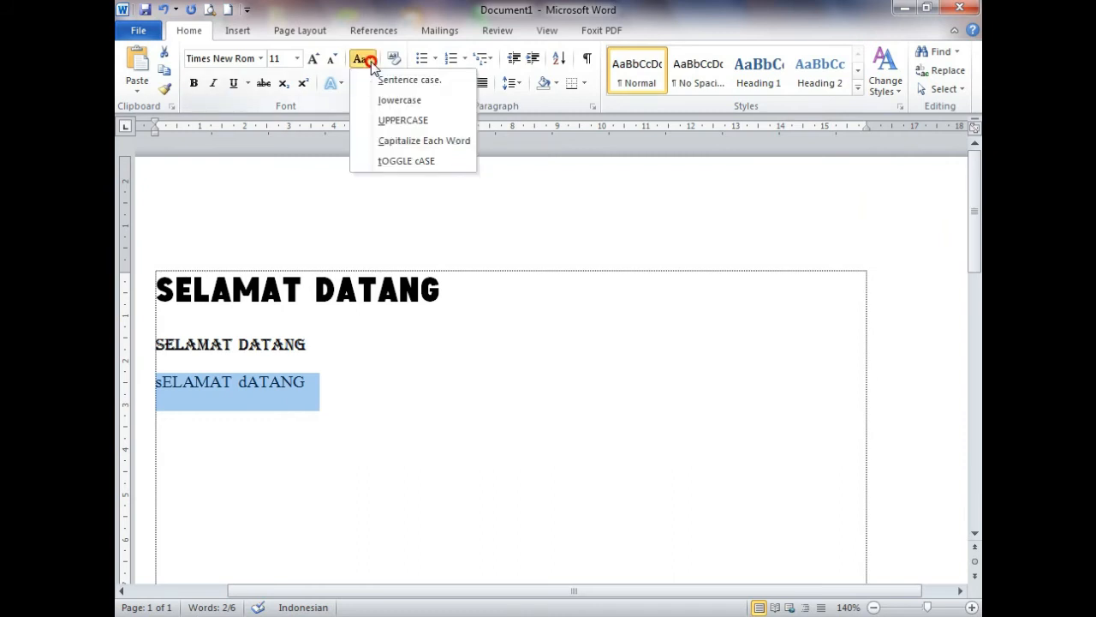
{"action": "left_click", "coordinate": [392, 121]}
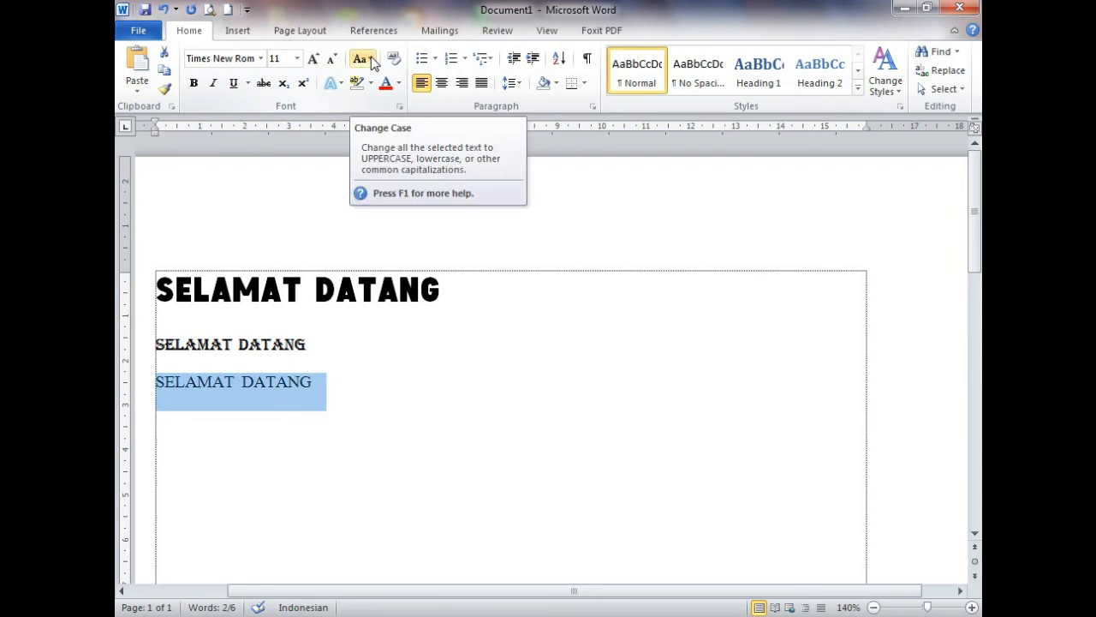
Step: Append "SELAMAT DATANG" in bold to the end of the third line
{"action": "left_click", "coordinate": [353, 390]}
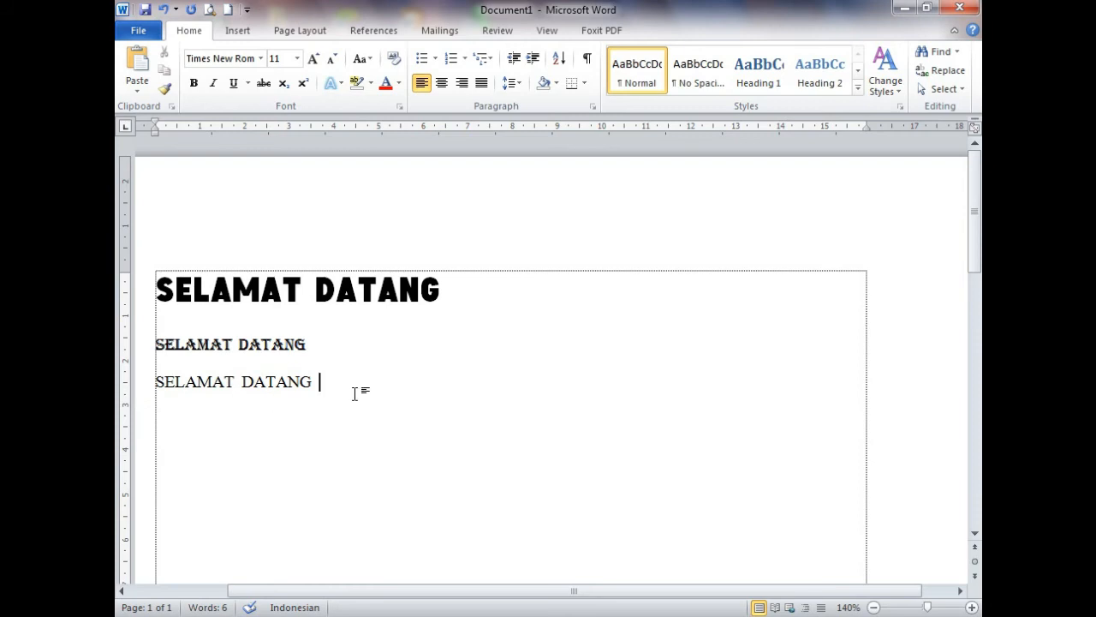
{"action": "left_click", "coordinate": [194, 83]}
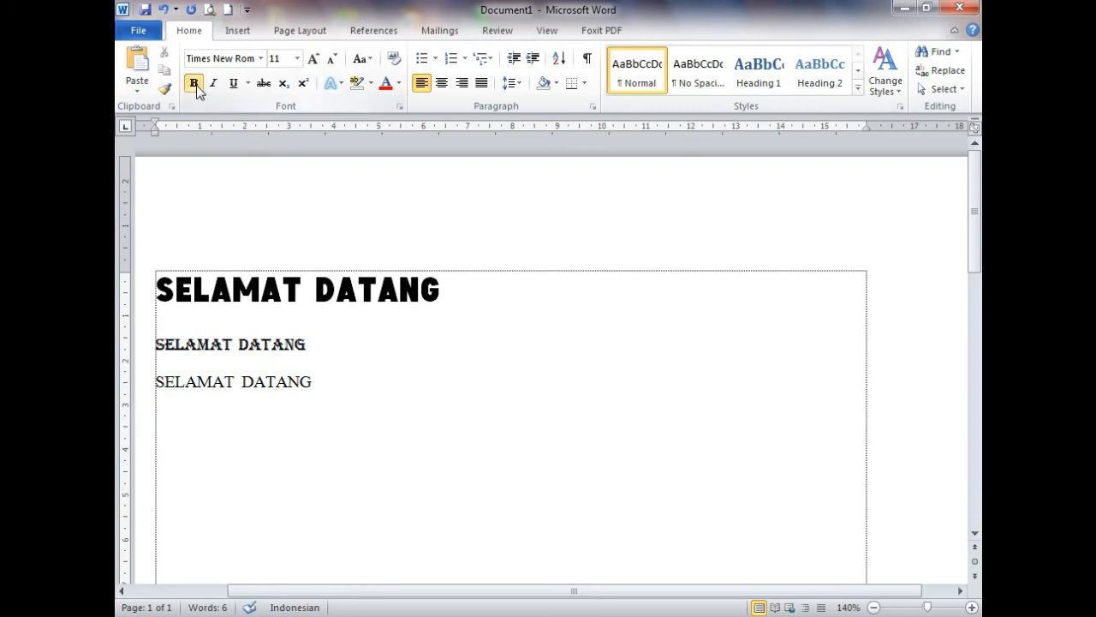
{"action": "type", "text": "SELAMAT D"}
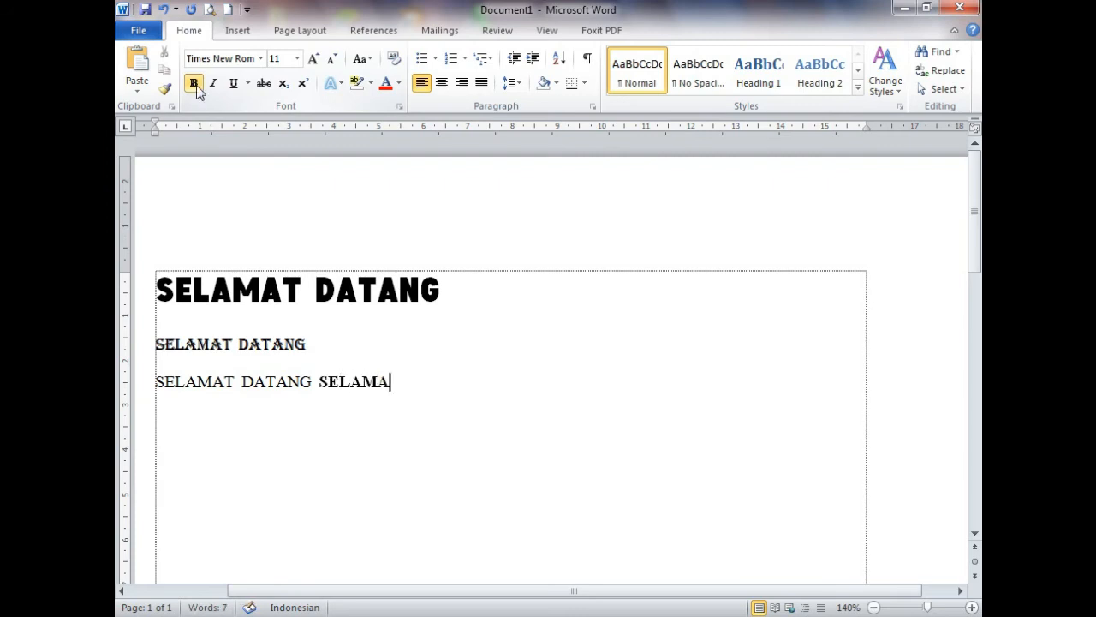
{"action": "type", "text": "ATAN"}
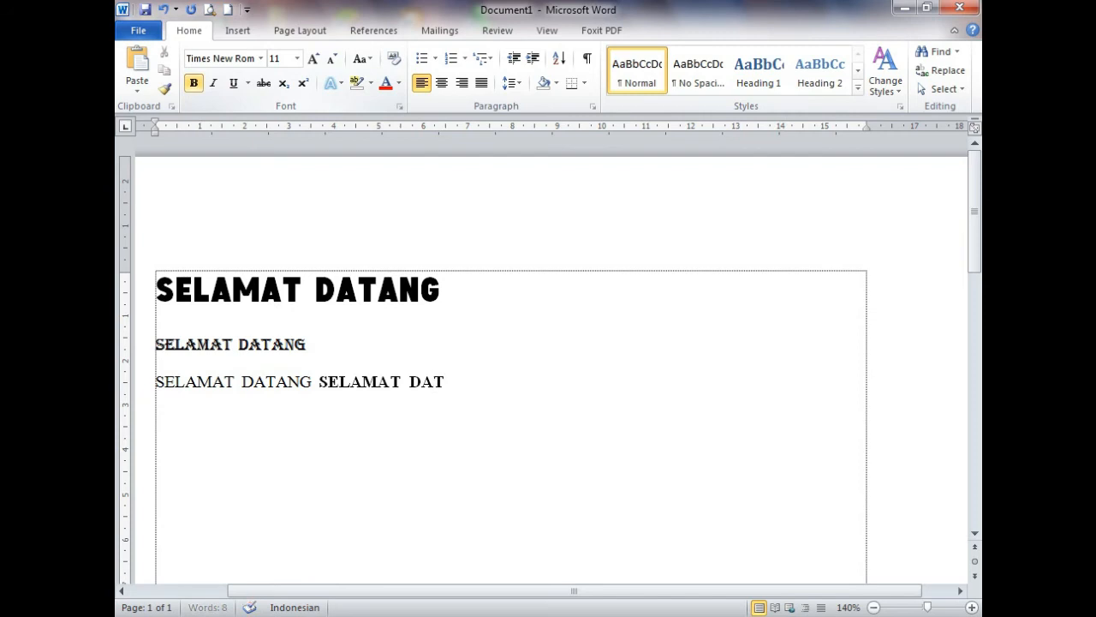
{"action": "type", "text": "G"}
{"action": "left_click", "coordinate": [321, 383]}
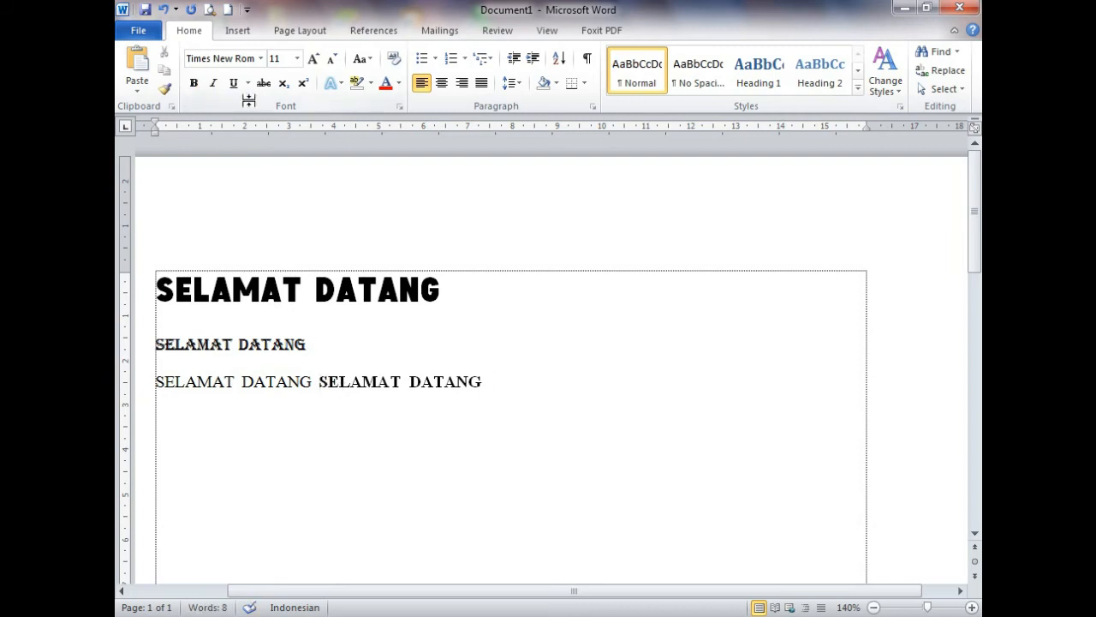
{"action": "left_click", "coordinate": [333, 385]}
{"action": "left_click", "coordinate": [257, 383]}
{"action": "left_click_drag", "start_coordinate": [155, 381], "coordinate": [300, 387]}
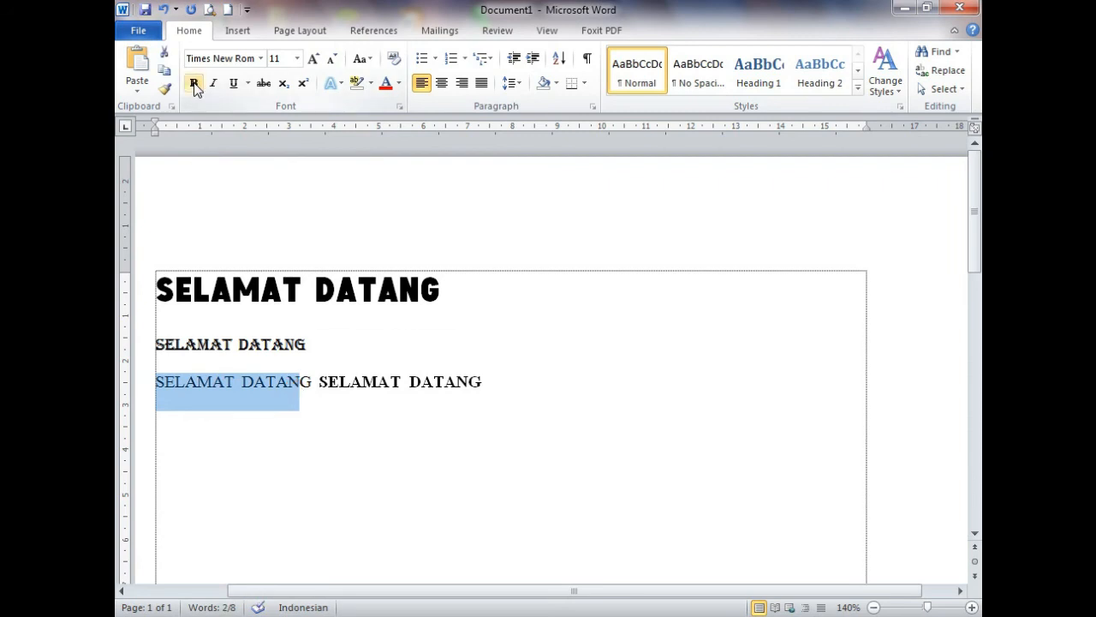
{"action": "left_click", "coordinate": [314, 428]}
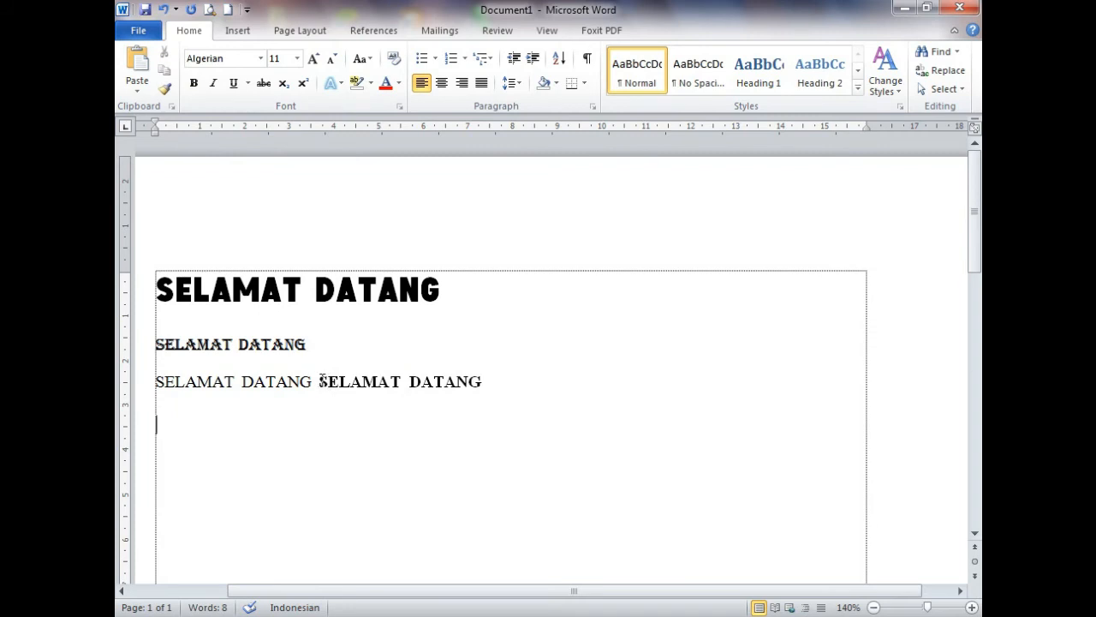
Step: Add the word "DATANG" in bold italic at the end of the third line
{"action": "left_click", "coordinate": [500, 376]}
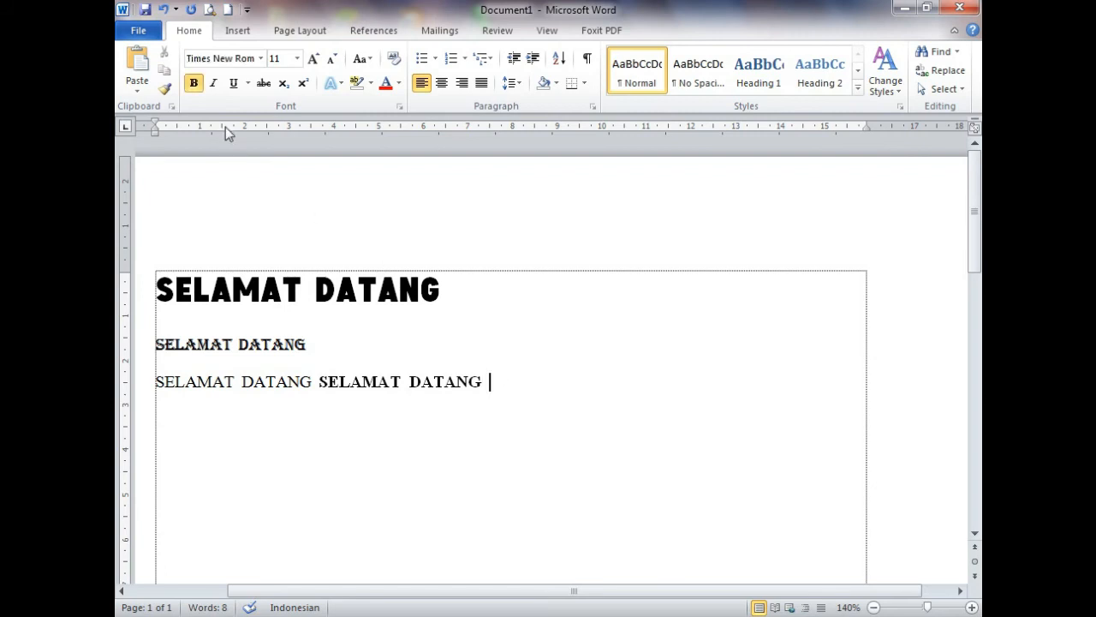
{"action": "left_click", "coordinate": [214, 83]}
{"action": "type", "text": "DATAN"}
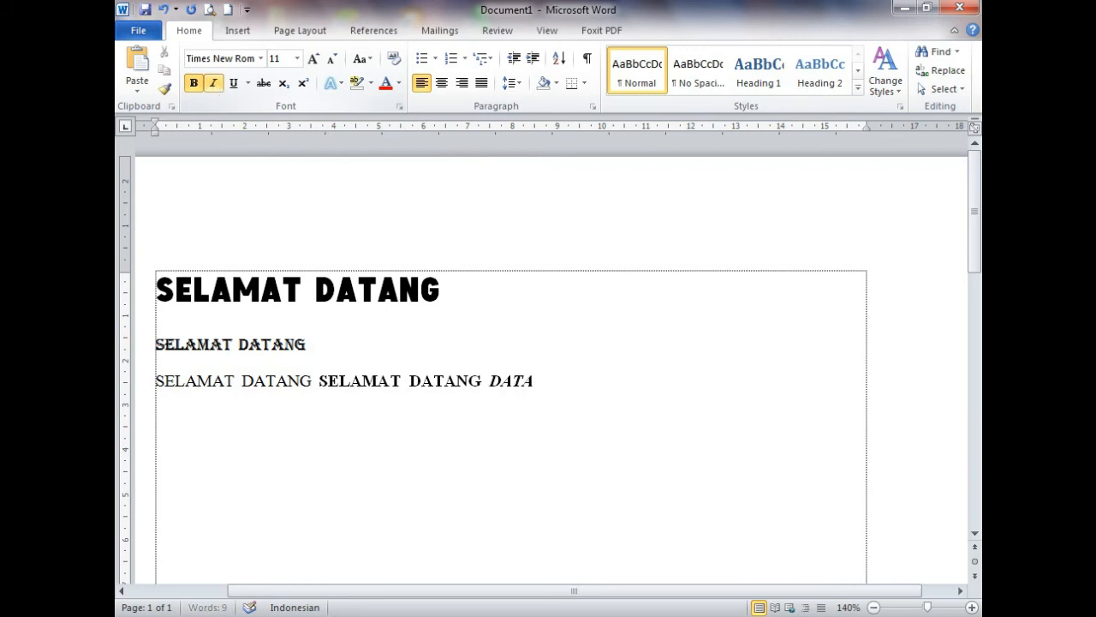
{"action": "type", "text": "G"}
Step: Turn on underlining and add "PERGI" after the italic word in the third line
{"action": "left_click", "coordinate": [236, 87]}
{"action": "type", "text": "PERGI"}
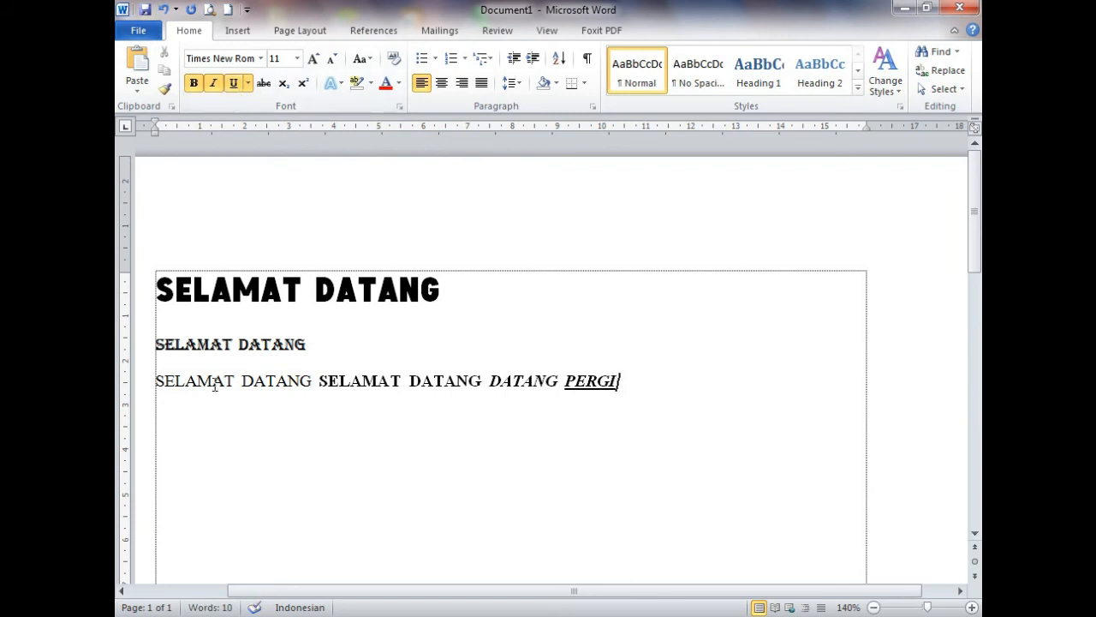
{"action": "left_click", "coordinate": [571, 379]}
{"action": "left_click_drag", "start_coordinate": [572, 379], "coordinate": [617, 380]}
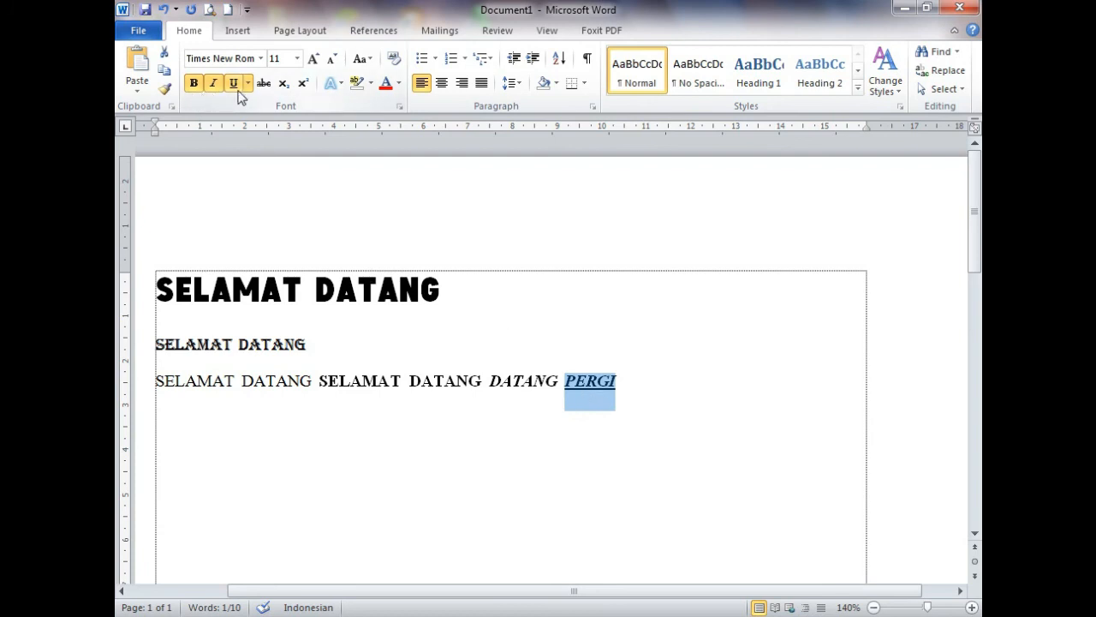
{"action": "left_click", "coordinate": [179, 382]}
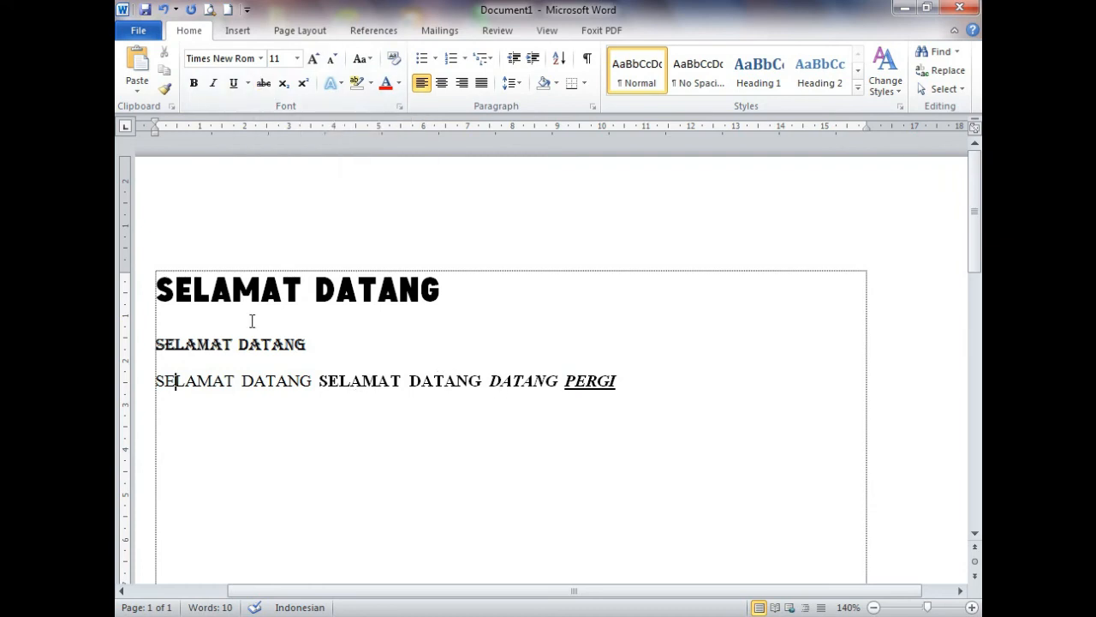
Step: Apply strikethrough to the Algerian SELAMAT DATANG line and remove it again
{"action": "left_click", "coordinate": [138, 346]}
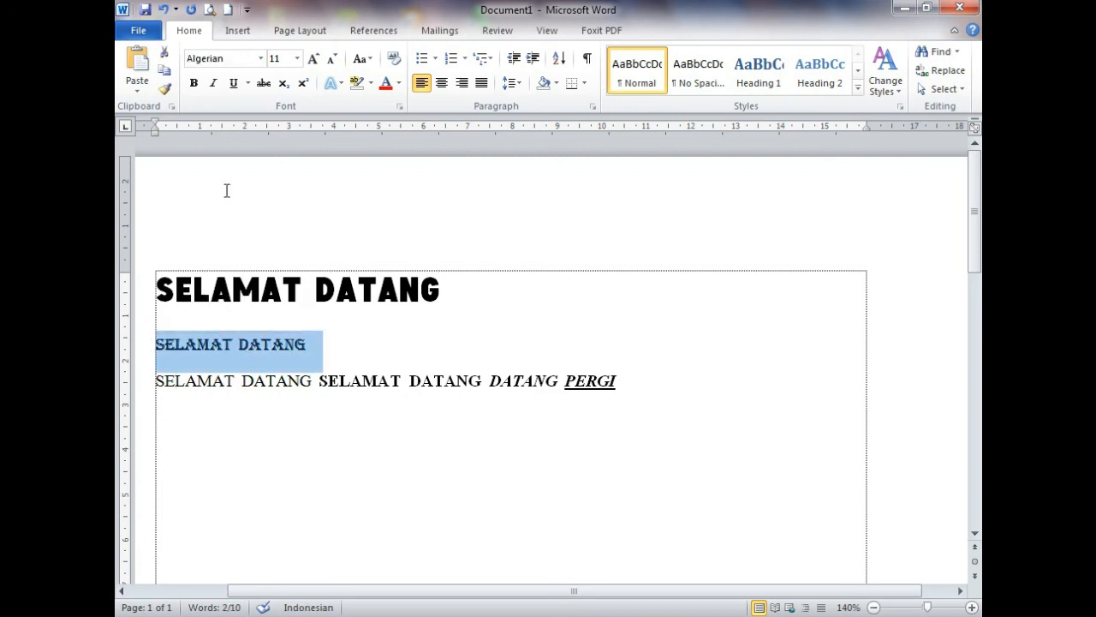
{"action": "left_click", "coordinate": [263, 84]}
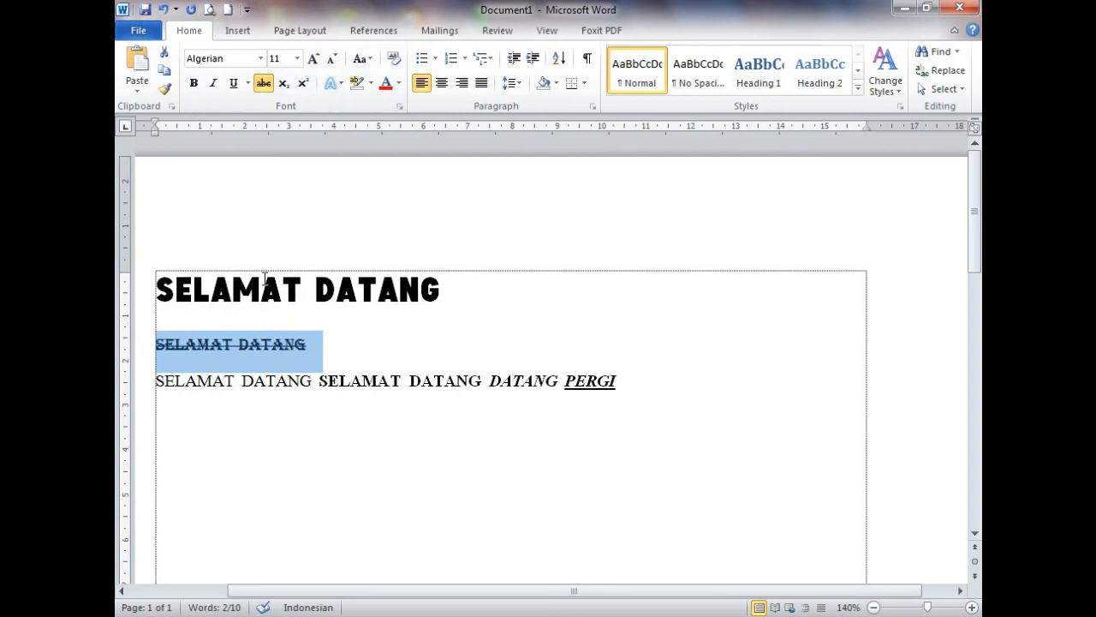
{"action": "left_click", "coordinate": [342, 388]}
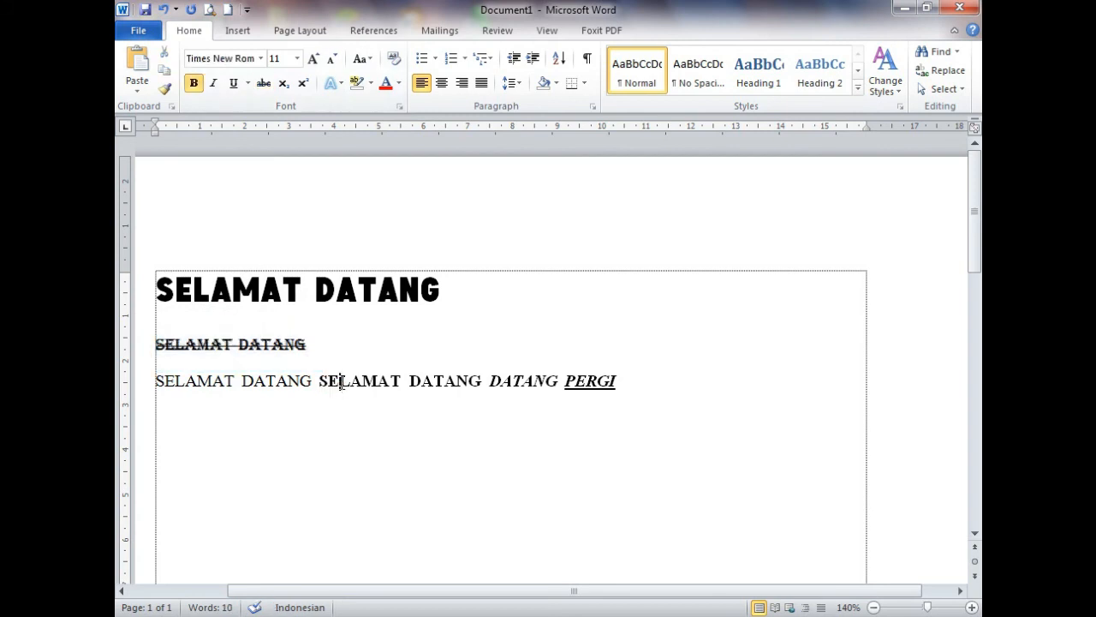
{"action": "left_click", "coordinate": [142, 348]}
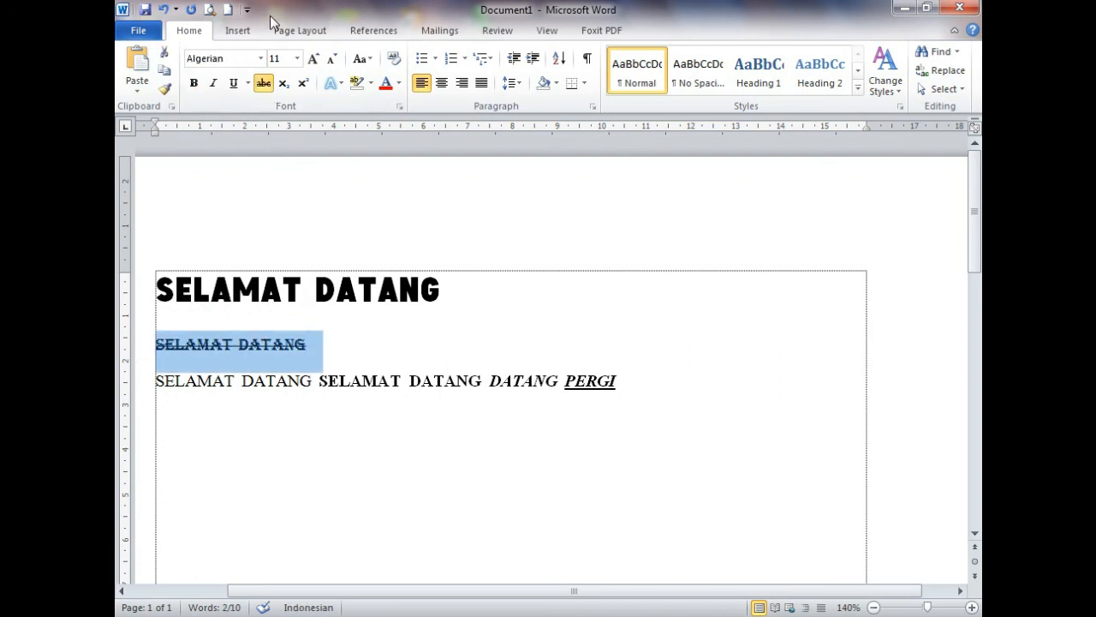
{"action": "left_click", "coordinate": [265, 84]}
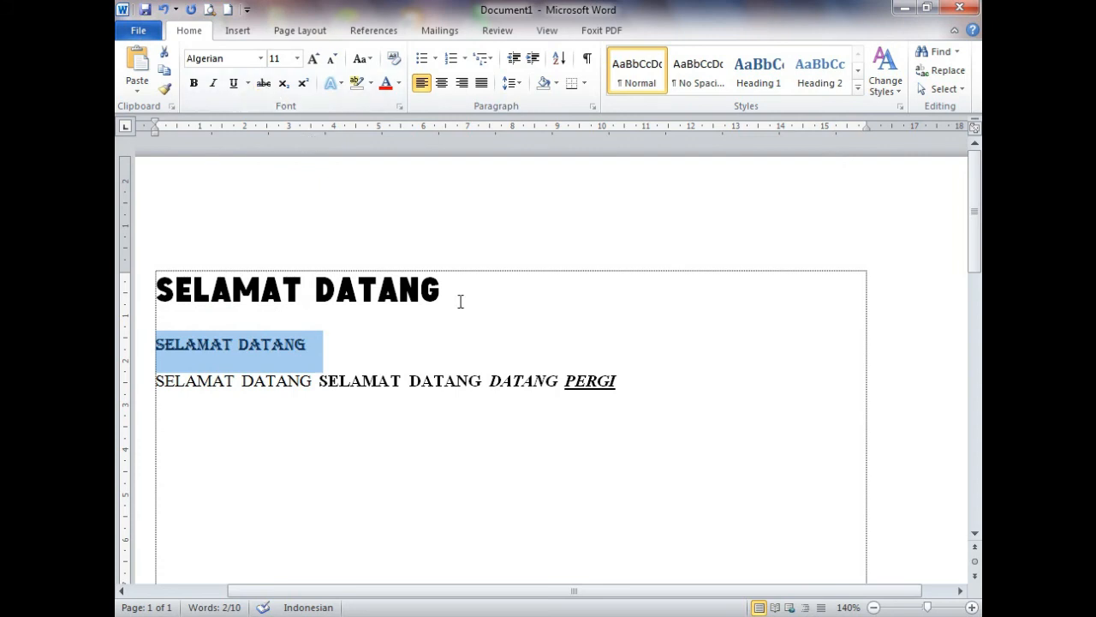
{"action": "left_click", "coordinate": [649, 381]}
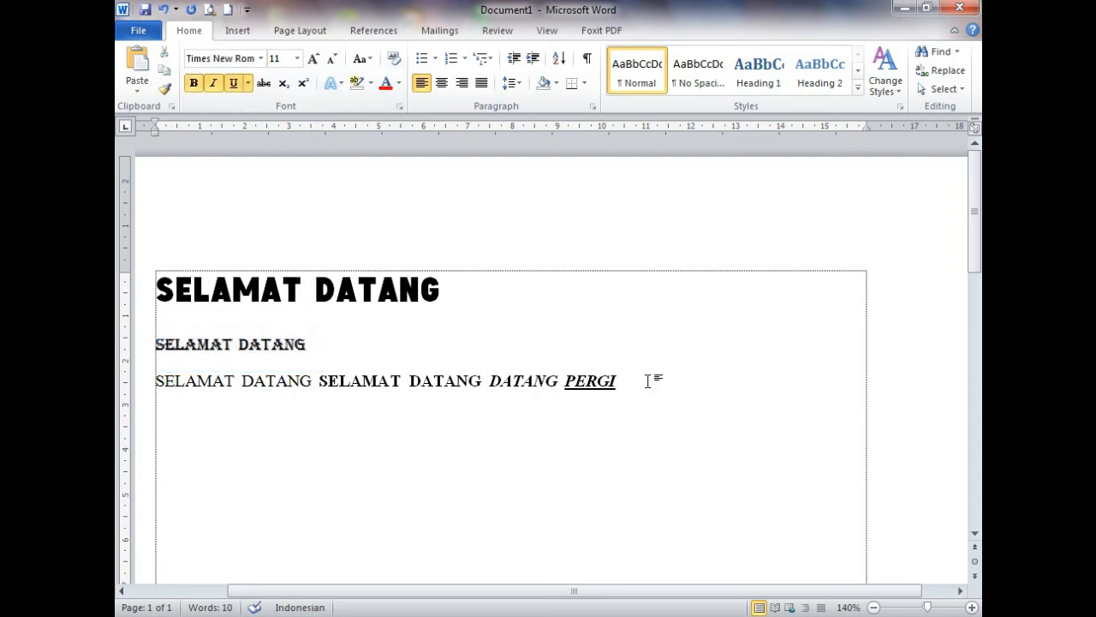
Step: Enter "H2SO4" on the empty line below the third line and format its 2 as subscript
{"action": "left_click", "coordinate": [419, 433]}
{"action": "type", "text": "H2SO4"}
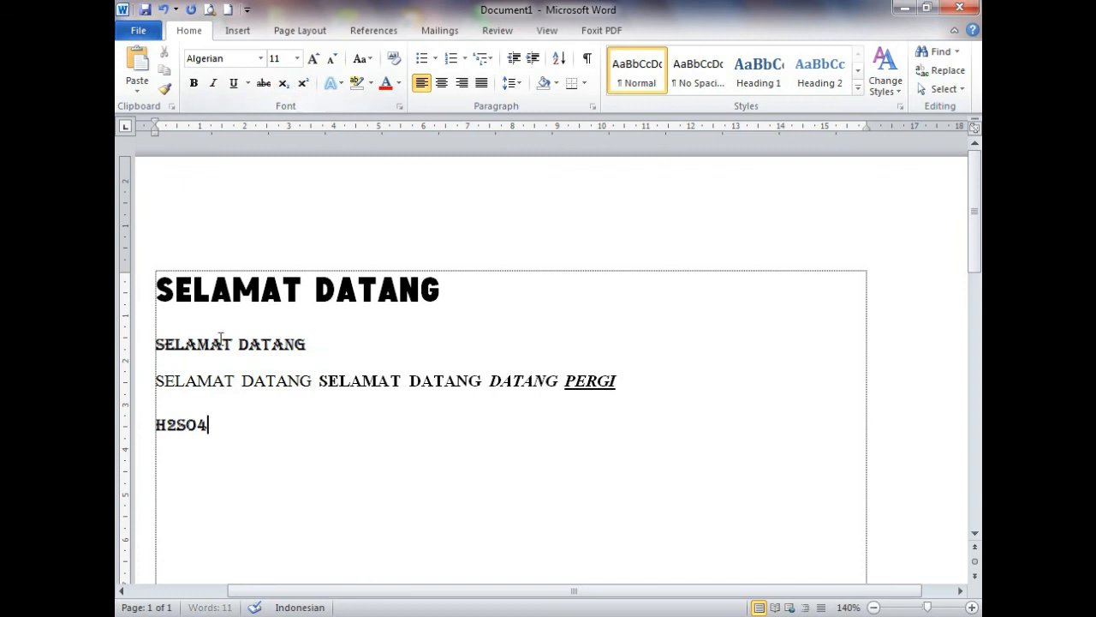
{"action": "left_click_drag", "start_coordinate": [167, 425], "coordinate": [176, 428]}
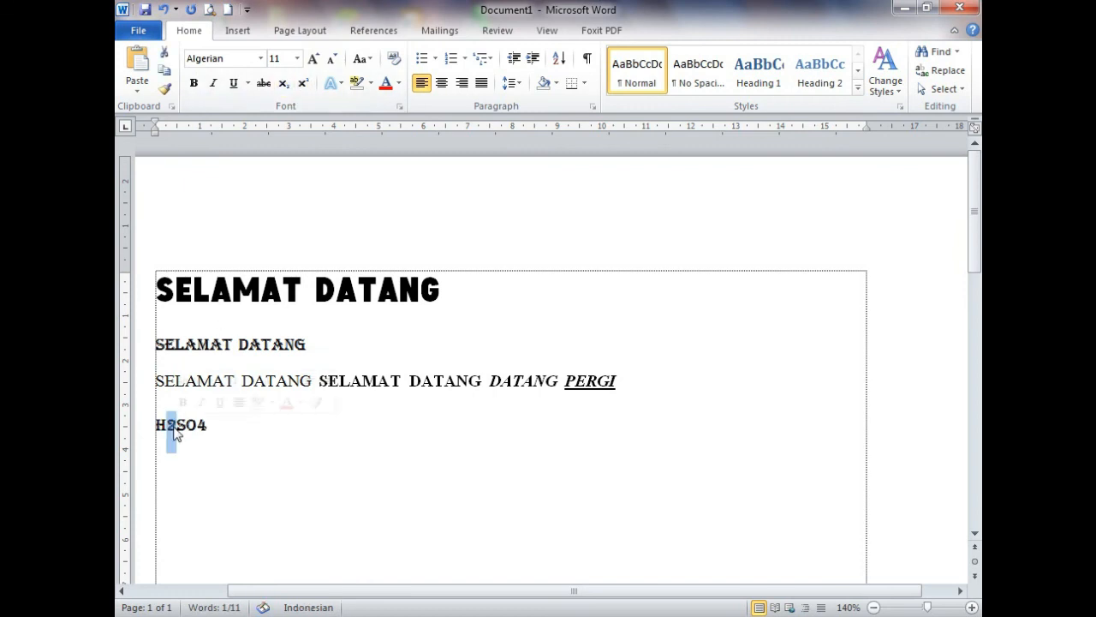
{"action": "left_click", "coordinate": [288, 84]}
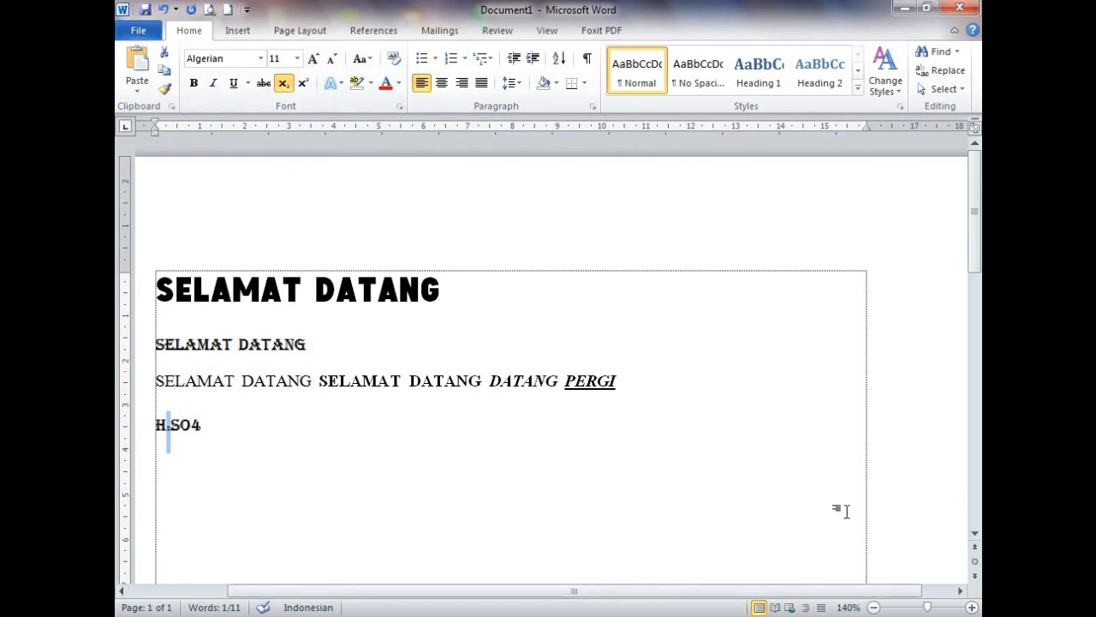
Step: Format the 4 at the end of the H2SO4 formula as superscript
{"action": "left_click", "coordinate": [973, 608]}
{"action": "left_click", "coordinate": [973, 608]}
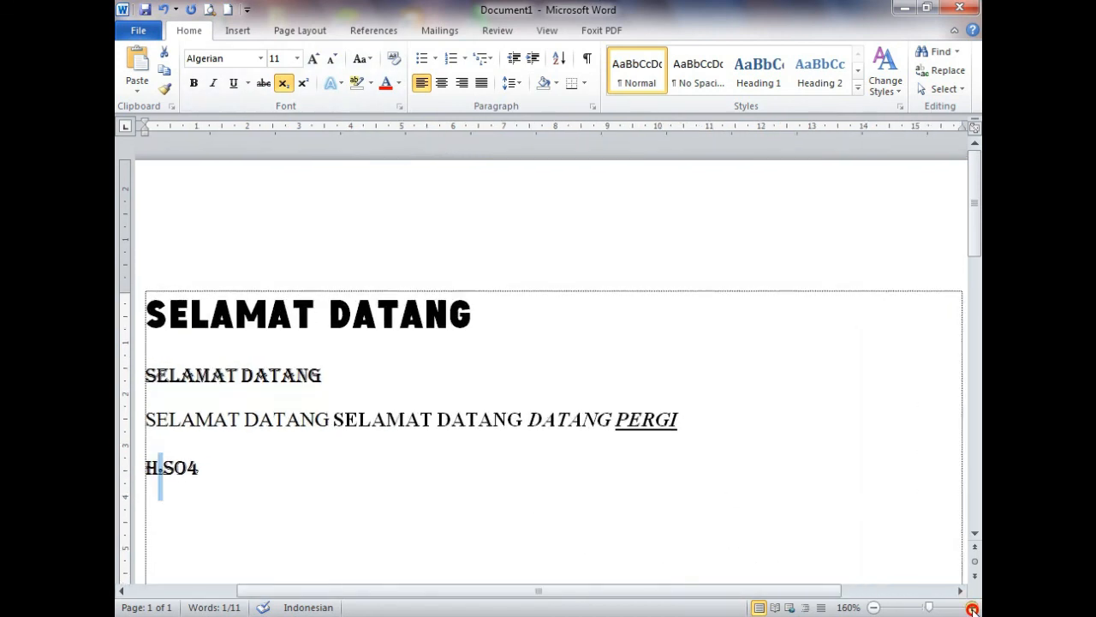
{"action": "left_click", "coordinate": [973, 608]}
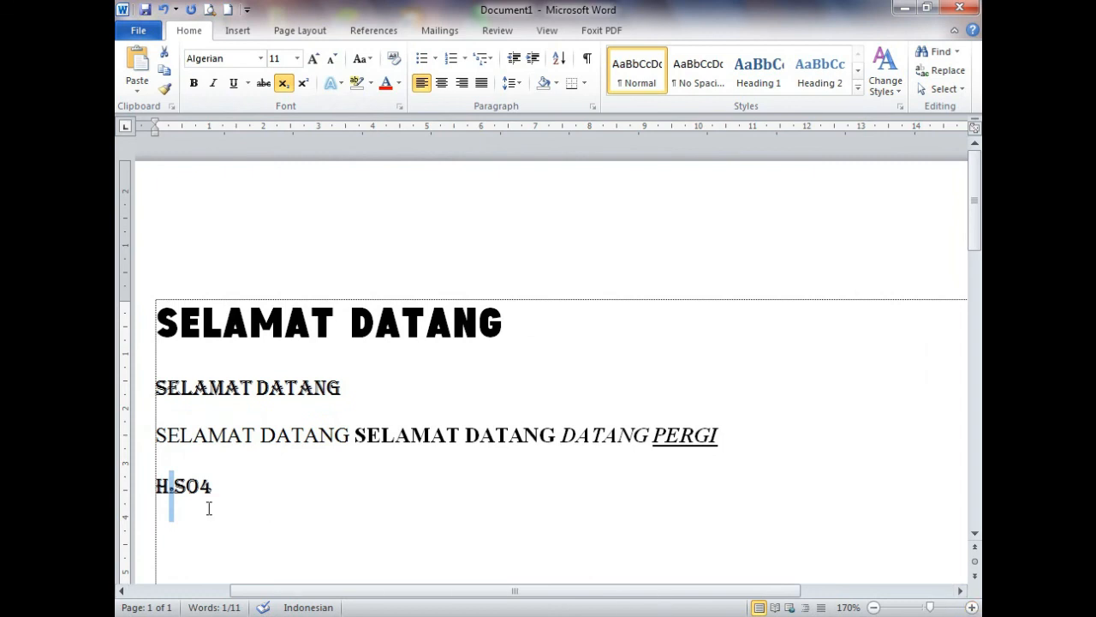
{"action": "left_click_drag", "start_coordinate": [211, 484], "coordinate": [199, 485]}
{"action": "left_click", "coordinate": [306, 84]}
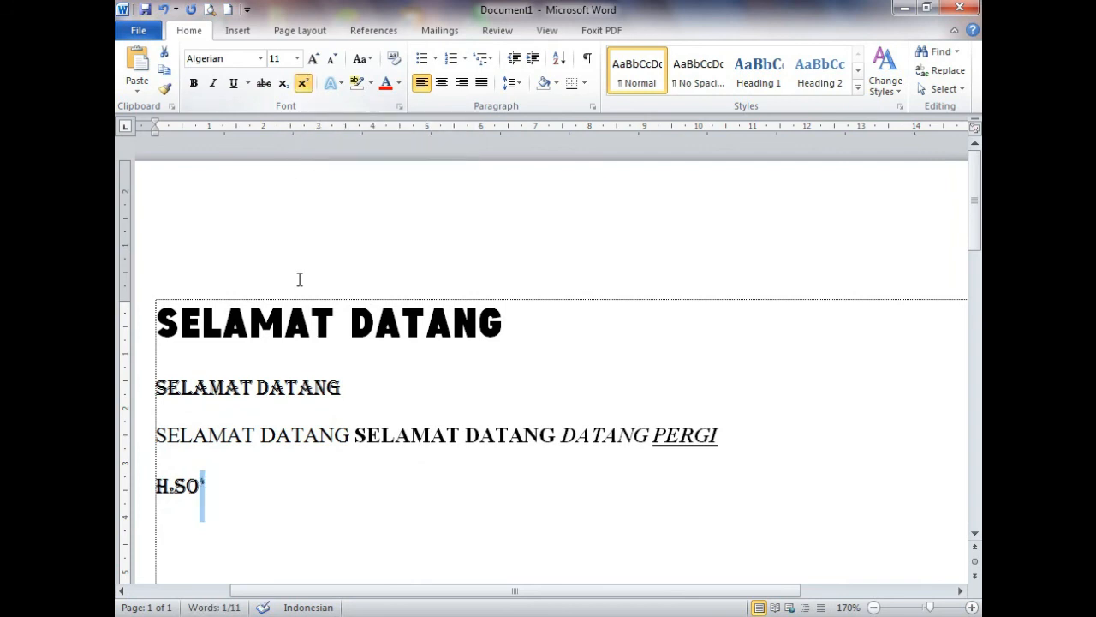
{"action": "left_click", "coordinate": [260, 473]}
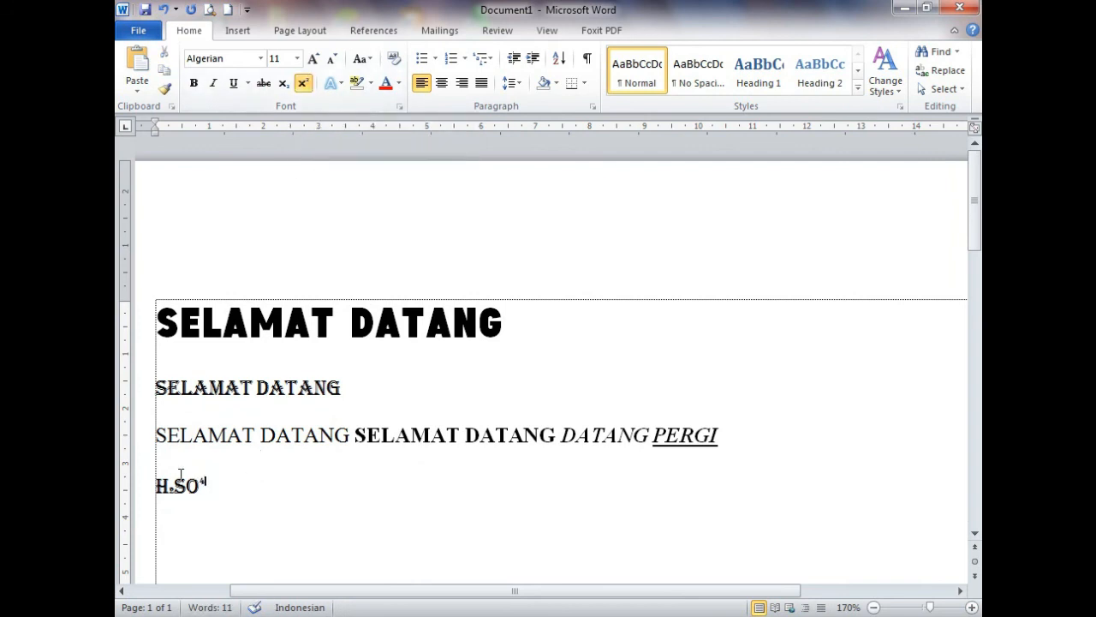
Step: Change the font of the whole H2SO4 line to Times New Roman
{"action": "left_click", "coordinate": [137, 496]}
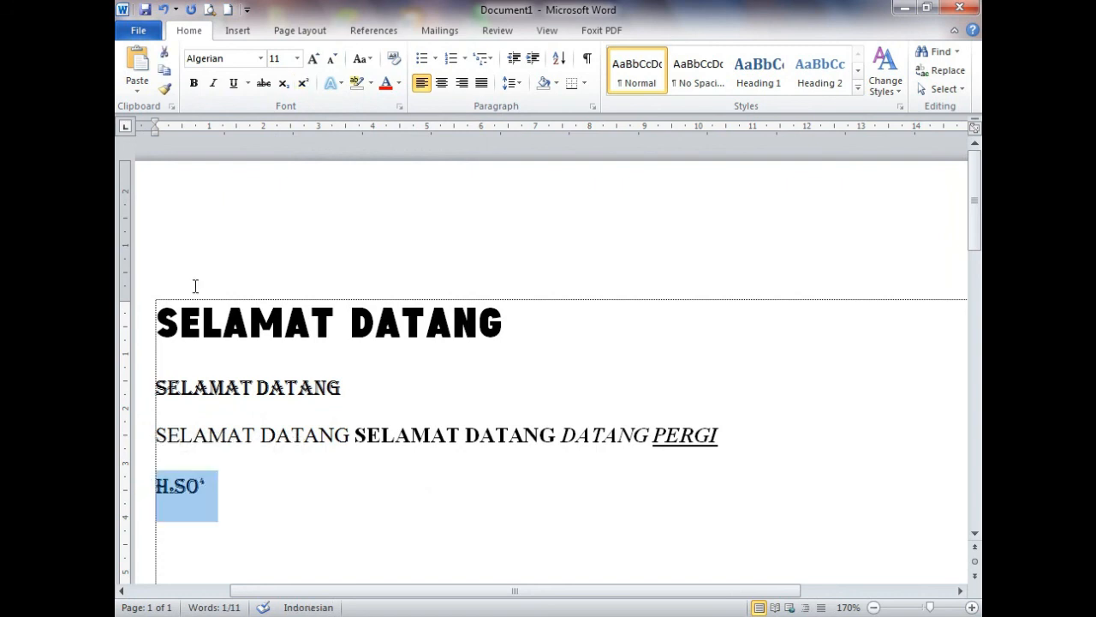
{"action": "left_click", "coordinate": [260, 60]}
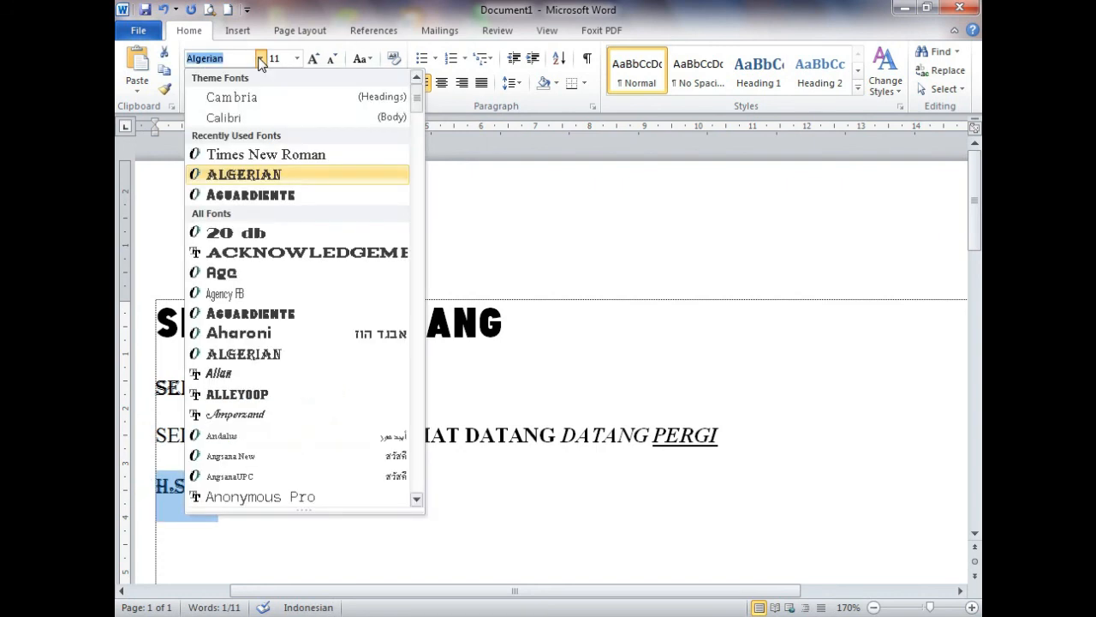
{"action": "left_click", "coordinate": [271, 156]}
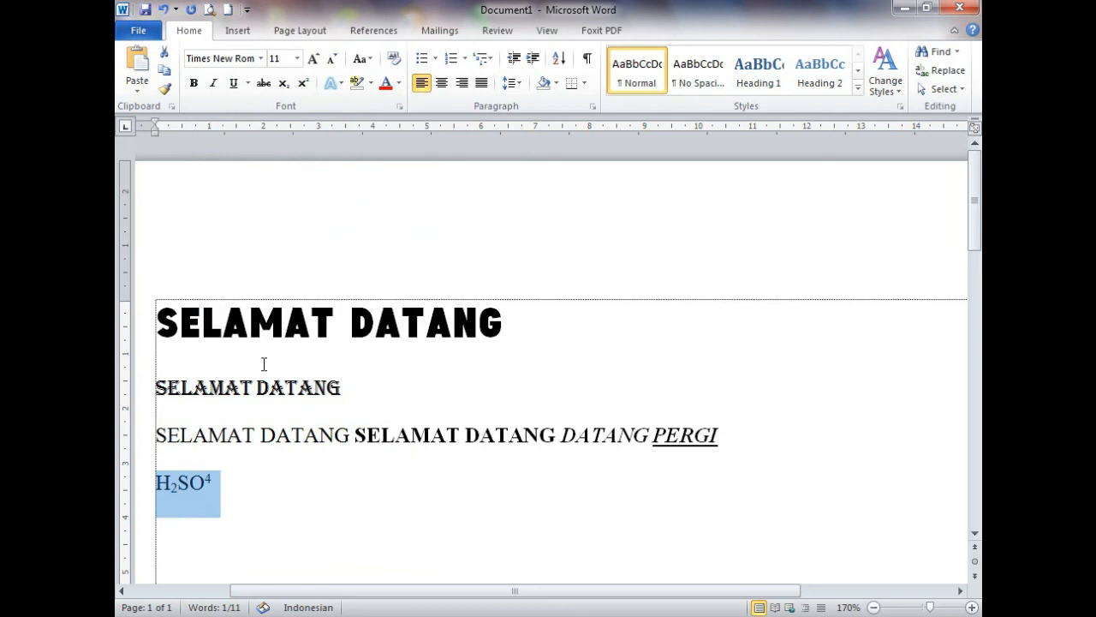
{"action": "left_click", "coordinate": [227, 490]}
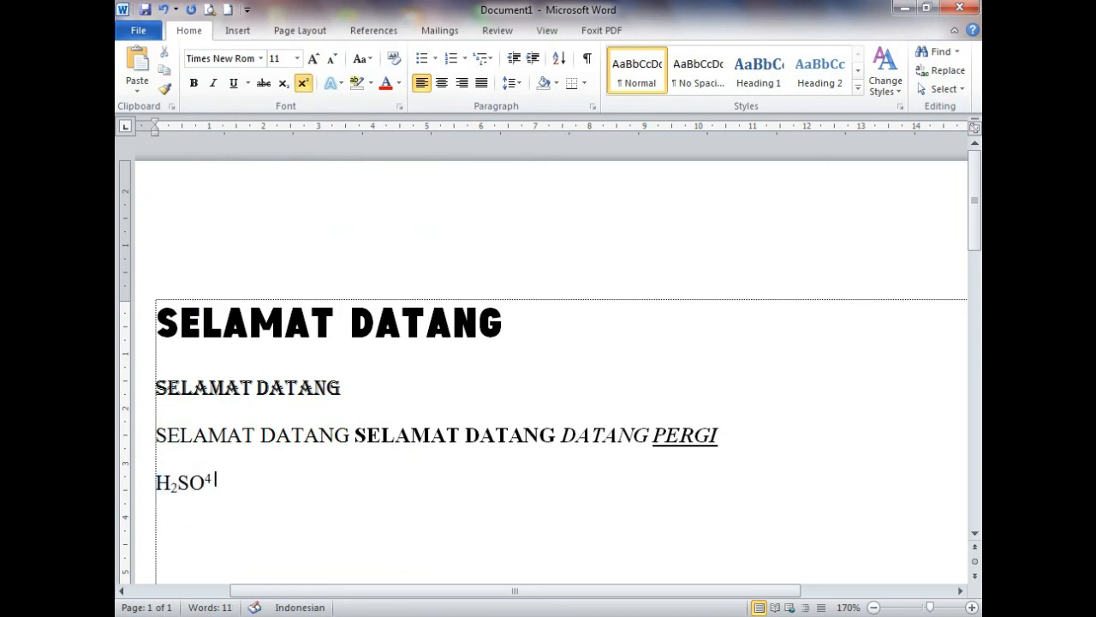
Step: Try superscript typing after the formula with "GGHJJ", delete the test letters and turn superscript off
{"action": "type", "text": "GGHJJ"}
{"action": "key", "text": "BackSpace"}
{"action": "key", "text": "BackSpace"}
{"action": "key", "text": "BackSpace"}
{"action": "key", "text": "BackSpace"}
{"action": "key", "text": "BackSpace"}
{"action": "key", "text": "BackSpace"}
{"action": "left_click", "coordinate": [304, 83]}
Step: Color the bold word SELAMAT in the third line blue and highlight it in yellow
{"action": "left_click_drag", "start_coordinate": [357, 435], "coordinate": [459, 435]}
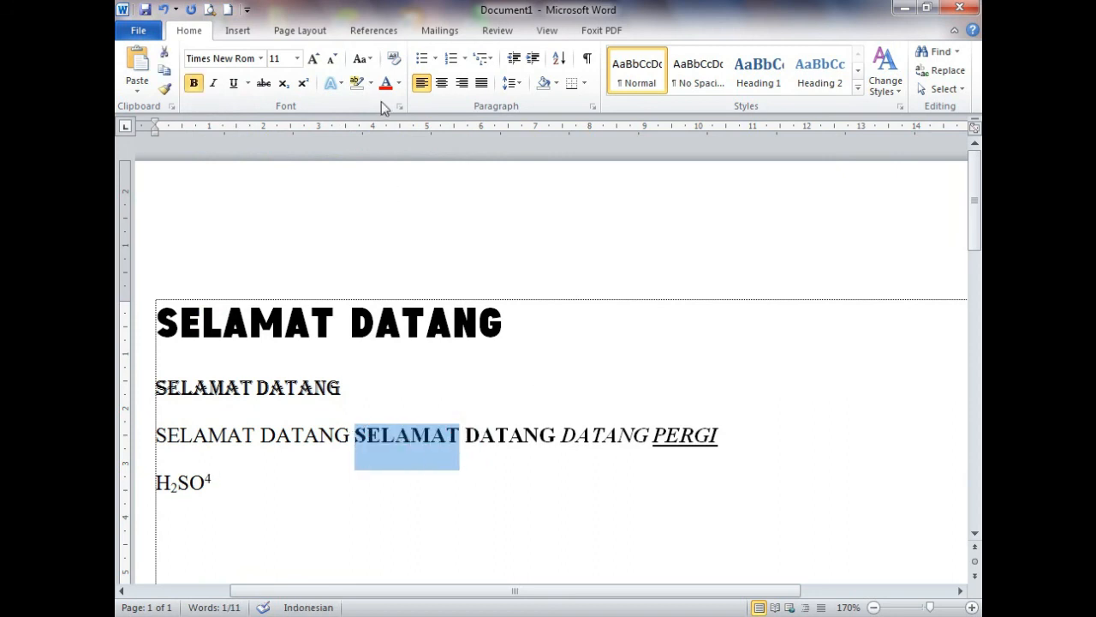
{"action": "left_click", "coordinate": [399, 83]}
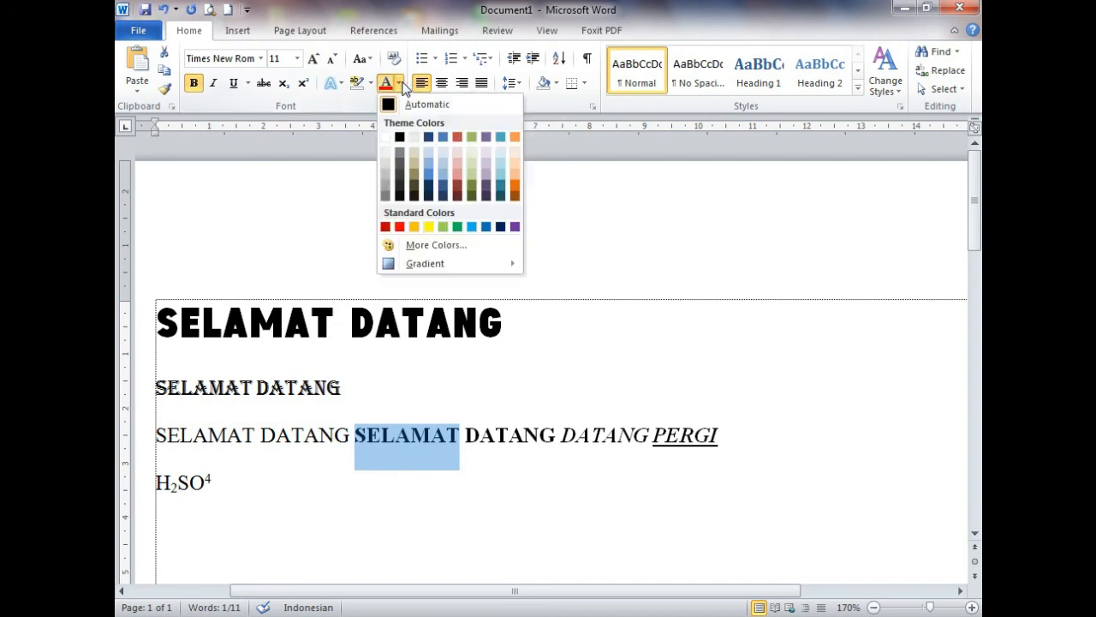
{"action": "left_click", "coordinate": [486, 226]}
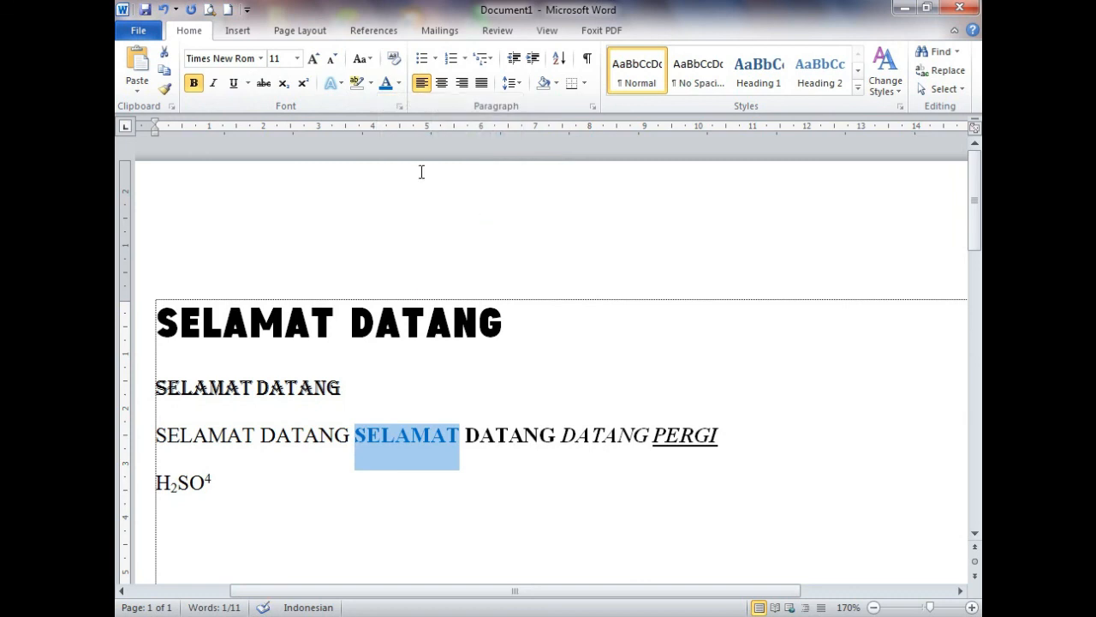
{"action": "left_click", "coordinate": [371, 84]}
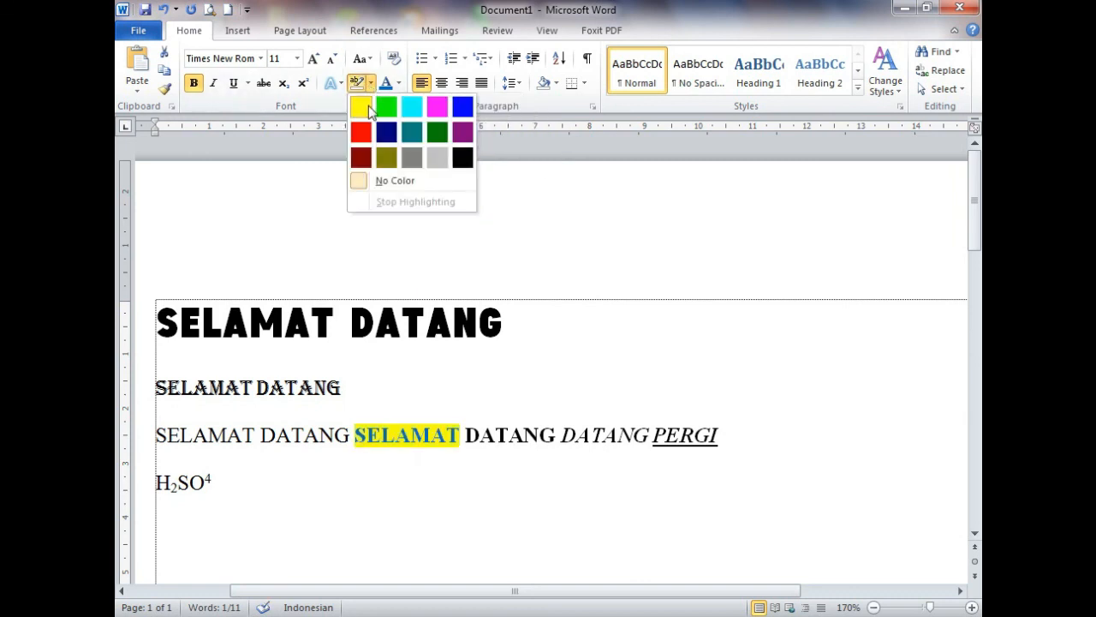
{"action": "left_click", "coordinate": [368, 106]}
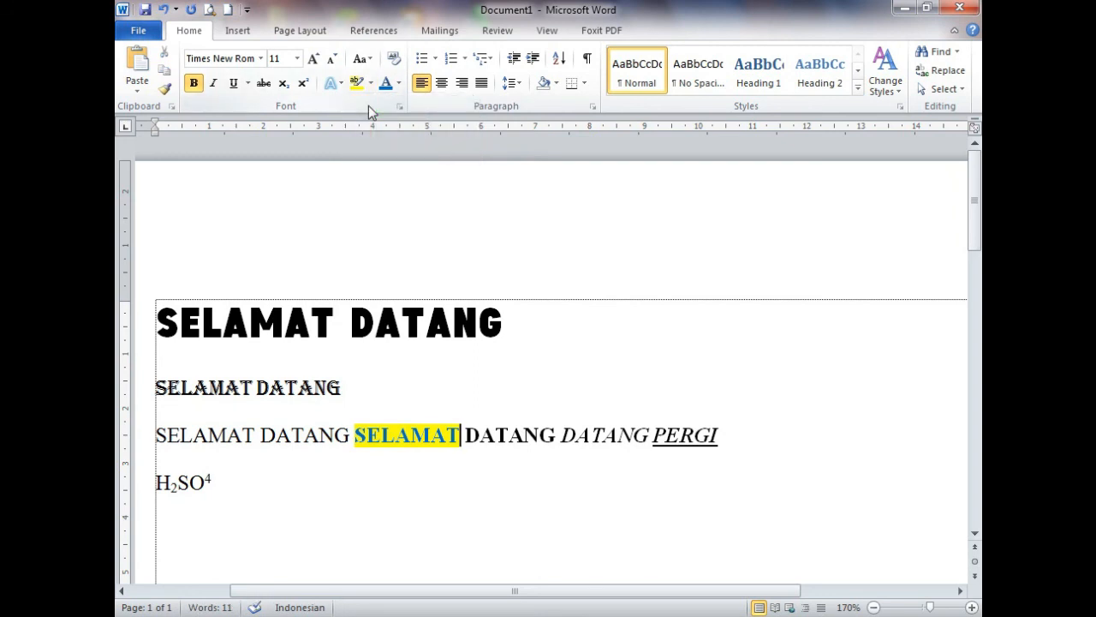